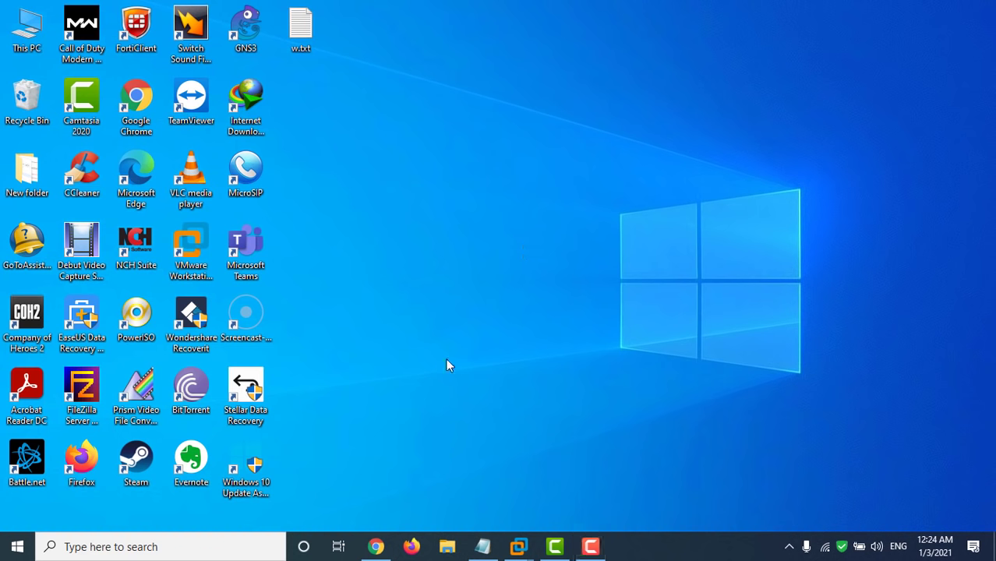
Step: Reload the suspended serial-key tab and look over the VMware Workstation Pro download page
{"action": "left_click", "coordinate": [376, 546]}
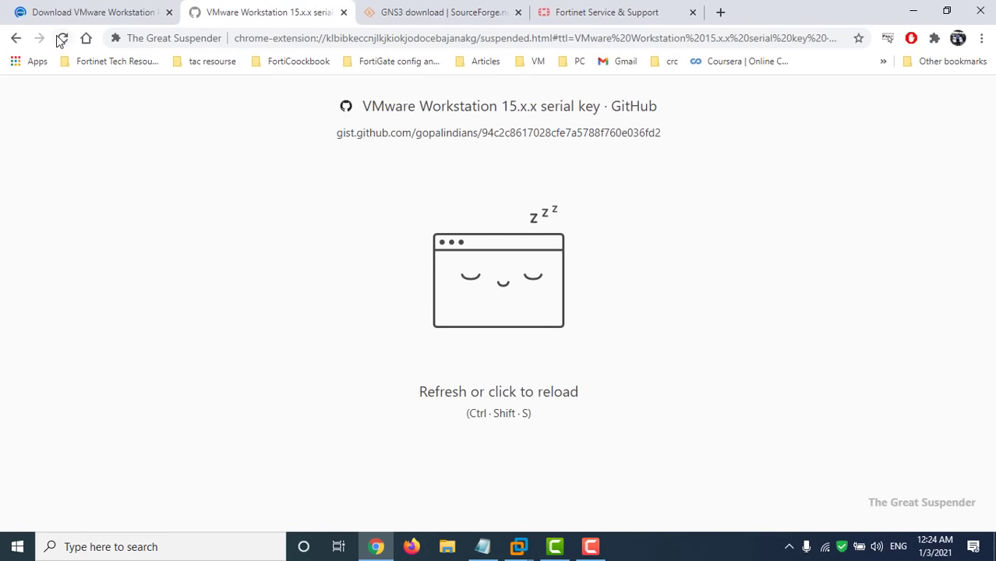
{"action": "left_click", "coordinate": [61, 39]}
{"action": "left_click", "coordinate": [107, 8]}
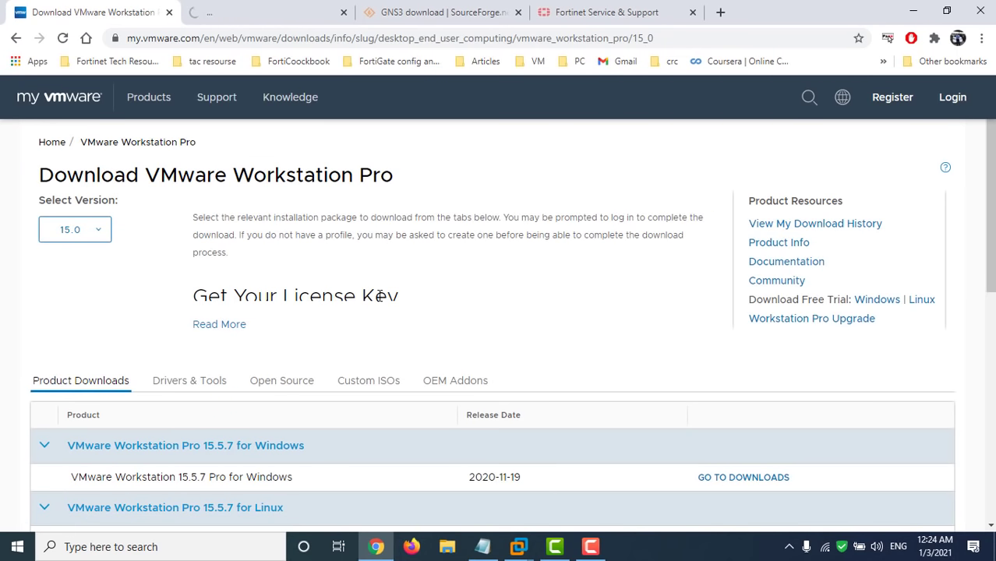
{"action": "scroll", "coordinate": [380, 293], "scroll_direction": "down", "scroll_amount": 1}
{"action": "scroll", "coordinate": [374, 282], "scroll_direction": "up", "scroll_amount": 1}
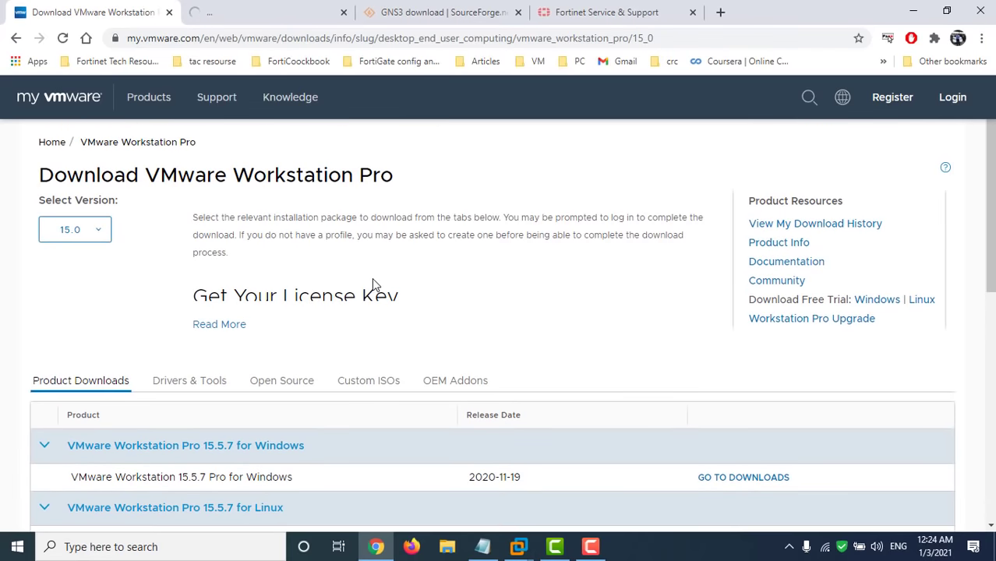
{"action": "triple_click", "coordinate": [180, 173]}
{"action": "left_click", "coordinate": [219, 36]}
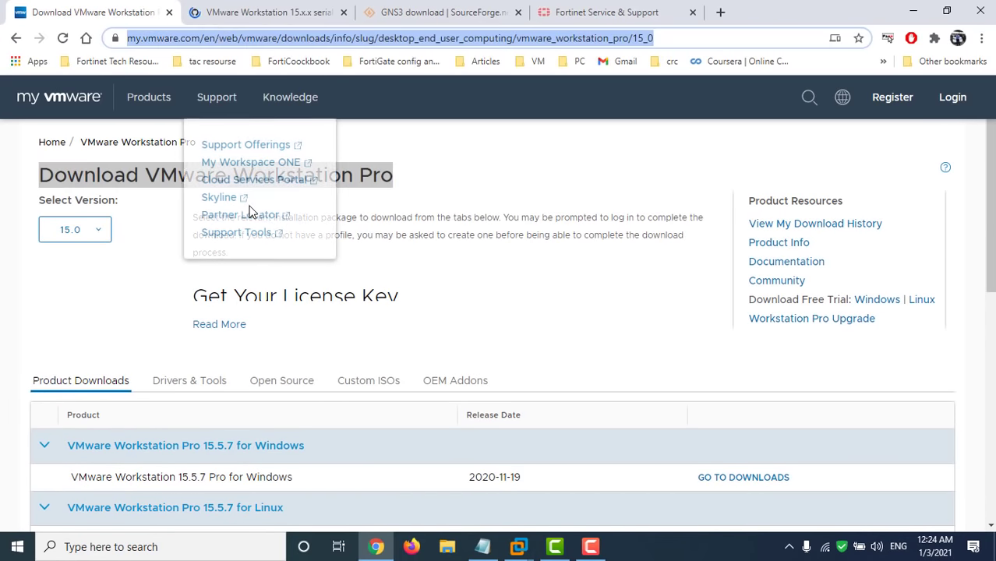
{"action": "left_click", "coordinate": [343, 214]}
Step: Scroll through the serial-key gist, selecting and then deselecting the eighth key line
{"action": "scroll", "coordinate": [376, 211], "scroll_direction": "down", "scroll_amount": 3}
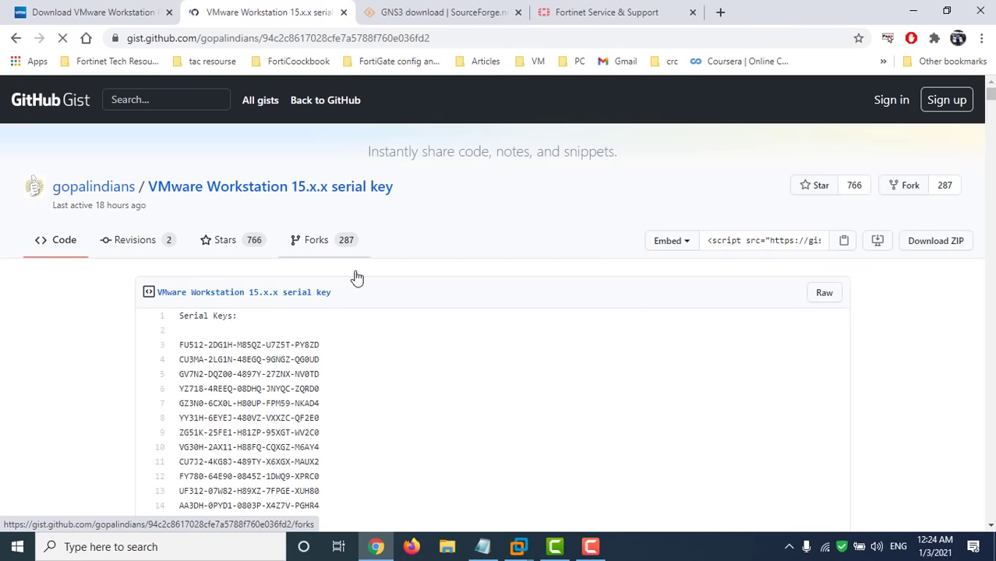
{"action": "scroll", "coordinate": [383, 345], "scroll_direction": "down", "scroll_amount": 3}
{"action": "double_click", "coordinate": [283, 198]}
{"action": "triple_click", "coordinate": [282, 199]}
{"action": "scroll", "coordinate": [376, 265], "scroll_direction": "up", "scroll_amount": 3}
{"action": "left_click", "coordinate": [380, 358]}
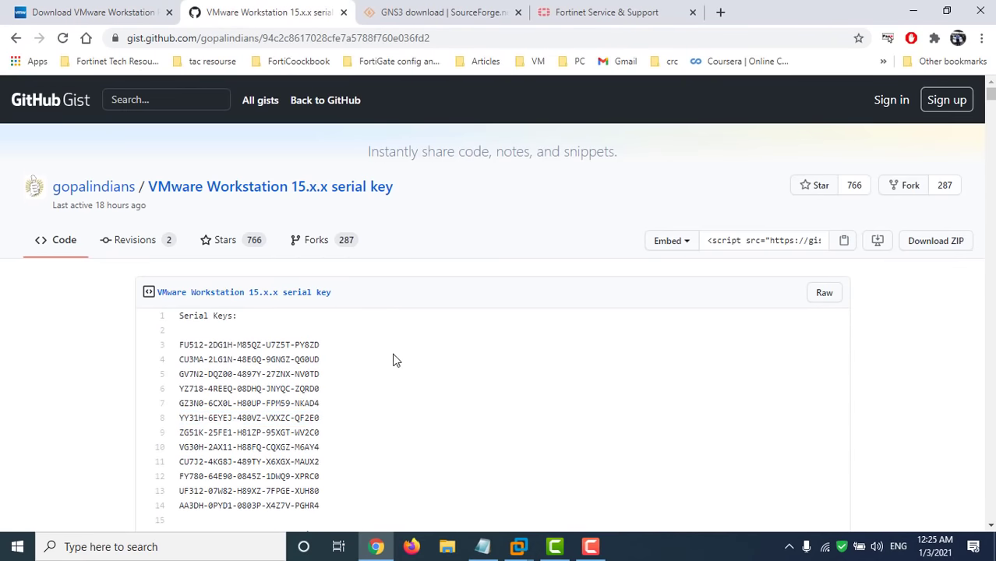
Step: Minimize Chrome and refresh the Windows desktop
{"action": "left_click", "coordinate": [916, 9]}
{"action": "right_click", "coordinate": [375, 145]}
{"action": "left_click", "coordinate": [439, 208]}
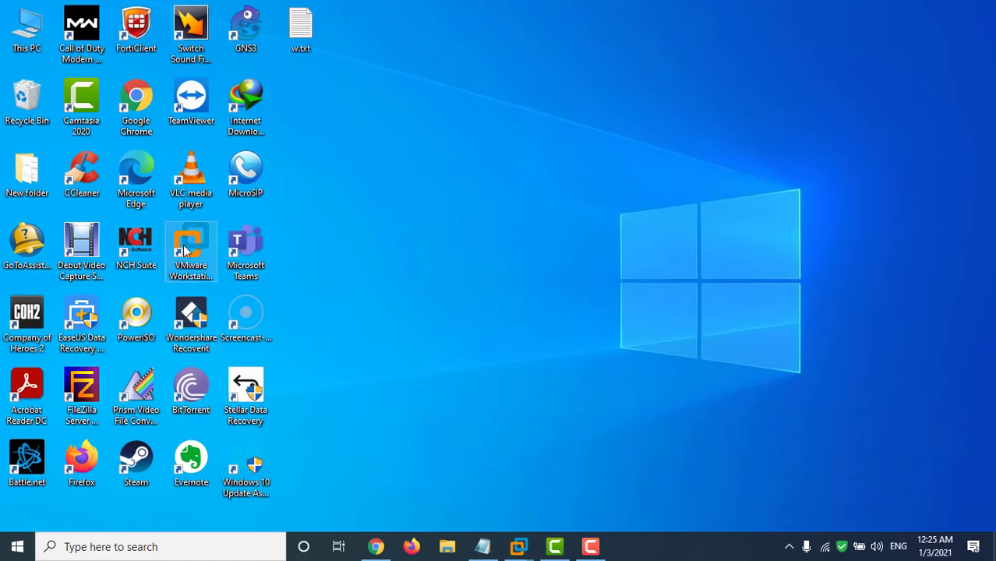
Step: Bring VMware forward, quit GNS3 inside the Windows7x64-1 guest and refresh its desktop
{"action": "mouse_move", "coordinate": [519, 546]}
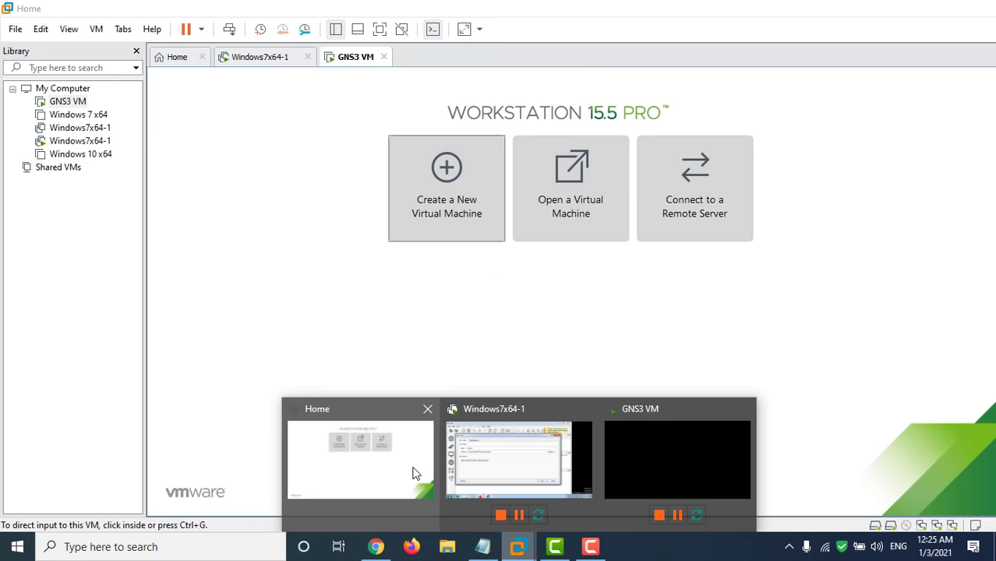
{"action": "left_click", "coordinate": [413, 468]}
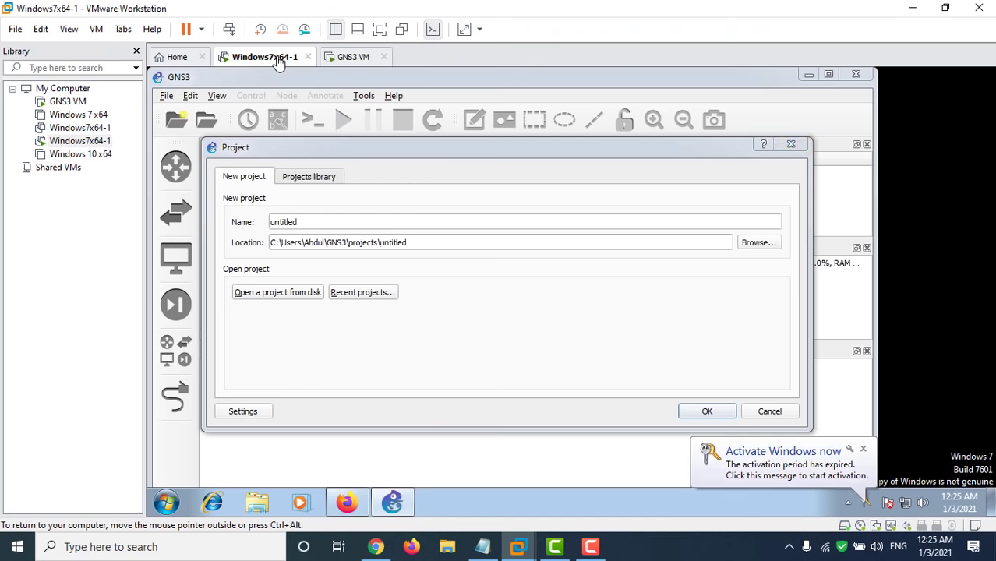
{"action": "key", "text": "Escape"}
{"action": "key", "text": "alt+F4"}
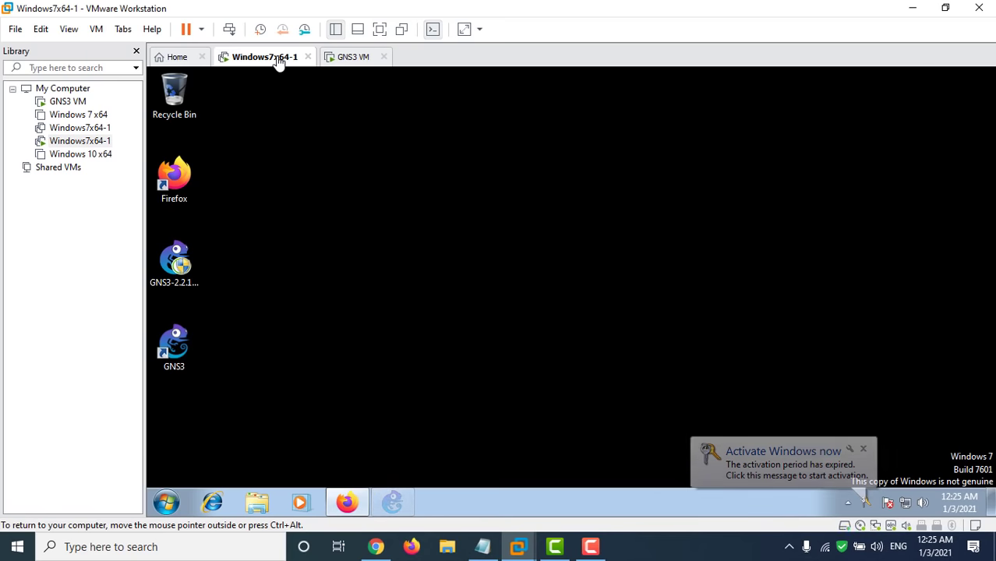
{"action": "right_click", "coordinate": [567, 211]}
{"action": "left_click", "coordinate": [601, 251]}
{"action": "key", "text": "ctrl+alt"}
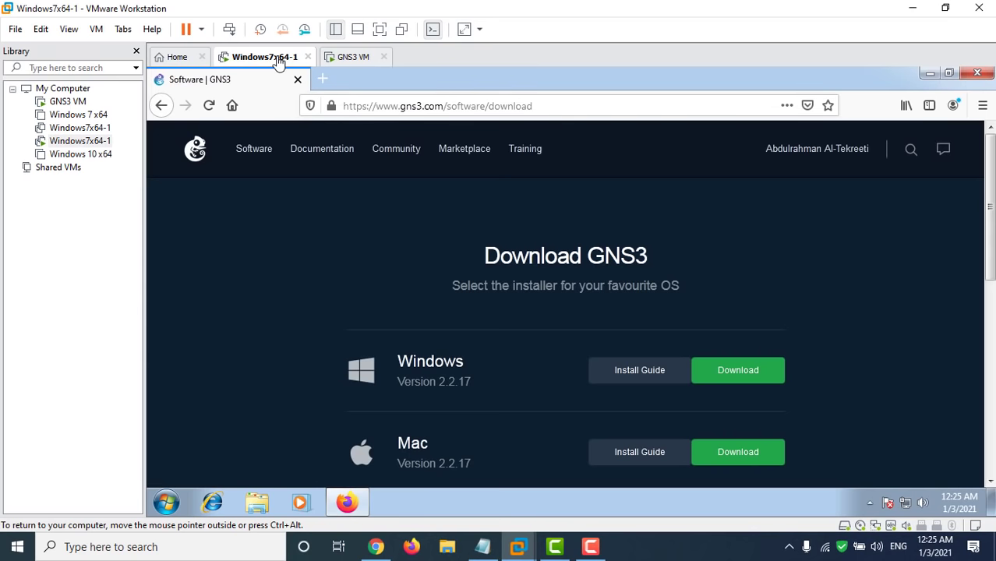
Step: In the guest's Firefox, go back to the Google results and open the GNS3 download result
{"action": "key", "text": "ctrl+g"}
{"action": "key", "text": "alt+Left"}
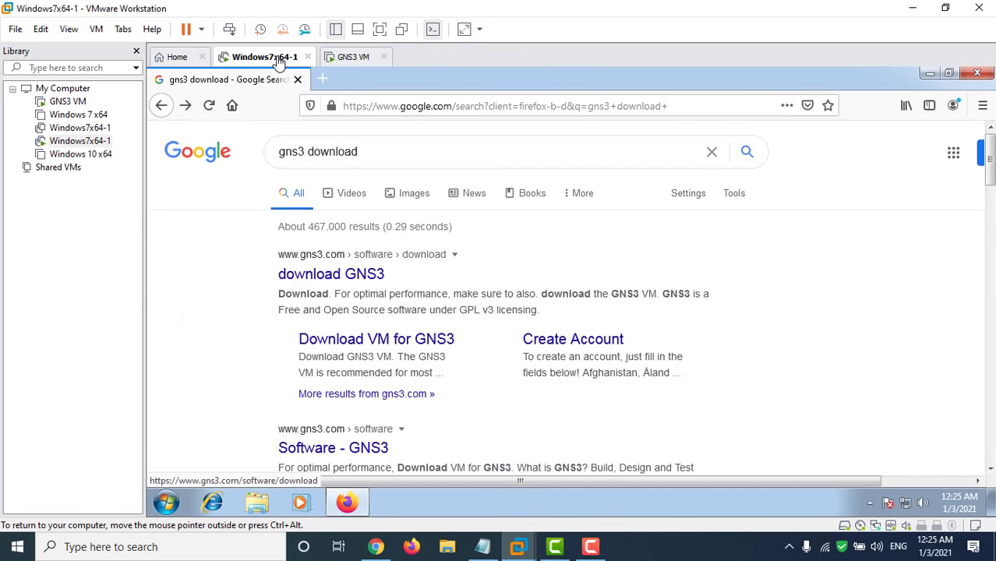
{"action": "double_click", "coordinate": [332, 152]}
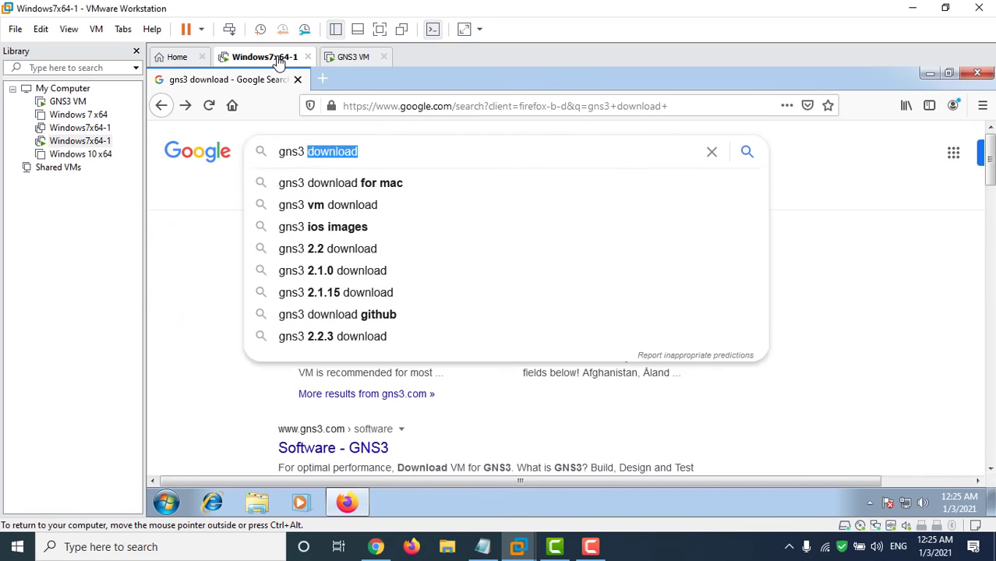
{"action": "left_click", "coordinate": [333, 151]}
{"action": "left_click", "coordinate": [332, 151]}
{"action": "double_click", "coordinate": [332, 152]}
{"action": "left_click", "coordinate": [333, 151]}
{"action": "left_click", "coordinate": [327, 274]}
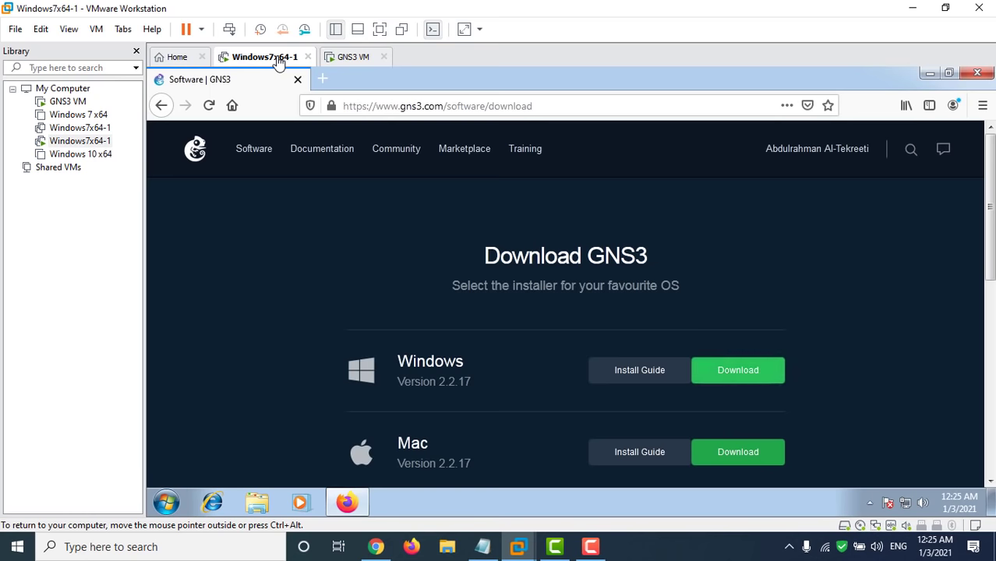
Step: Launch the guest's GNS3 2.2.16 installer, accept UAC and license, and include GNS3 VM
{"action": "key", "text": "super+d"}
{"action": "key", "text": "g"}
{"action": "key", "text": "Return"}
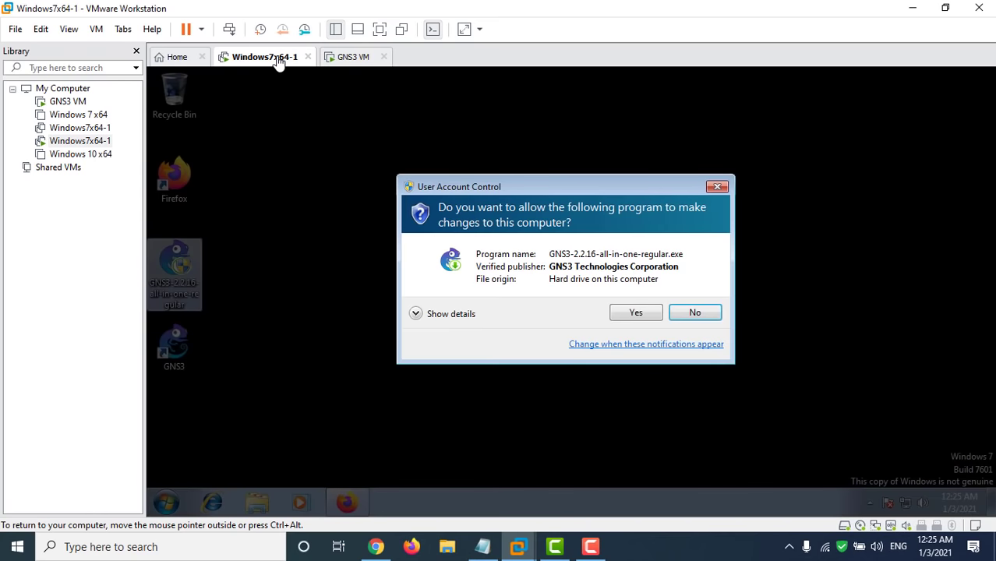
{"action": "key", "text": "alt+y"}
{"action": "key", "text": "Return"}
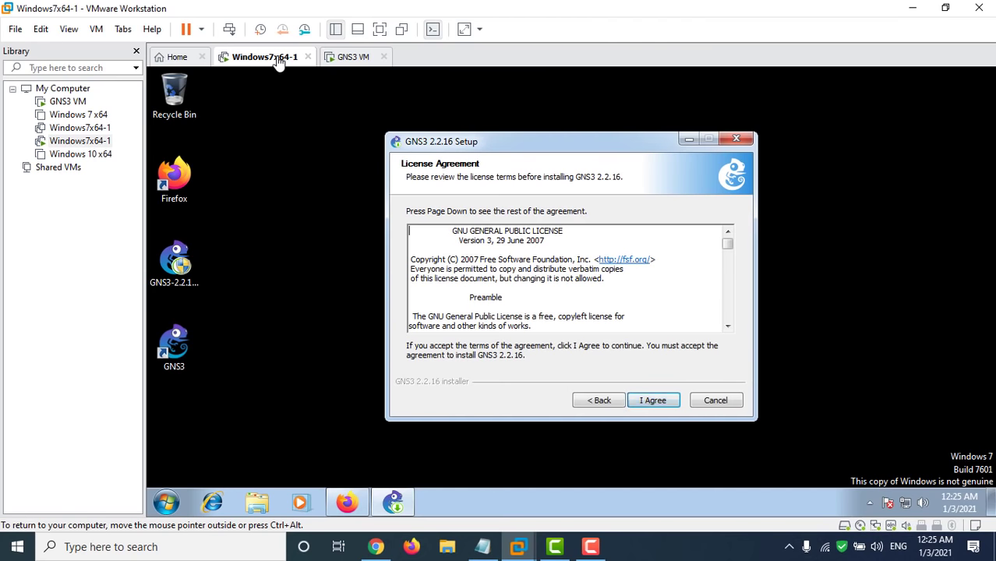
{"action": "key", "text": "Return"}
{"action": "key", "text": "Return"}
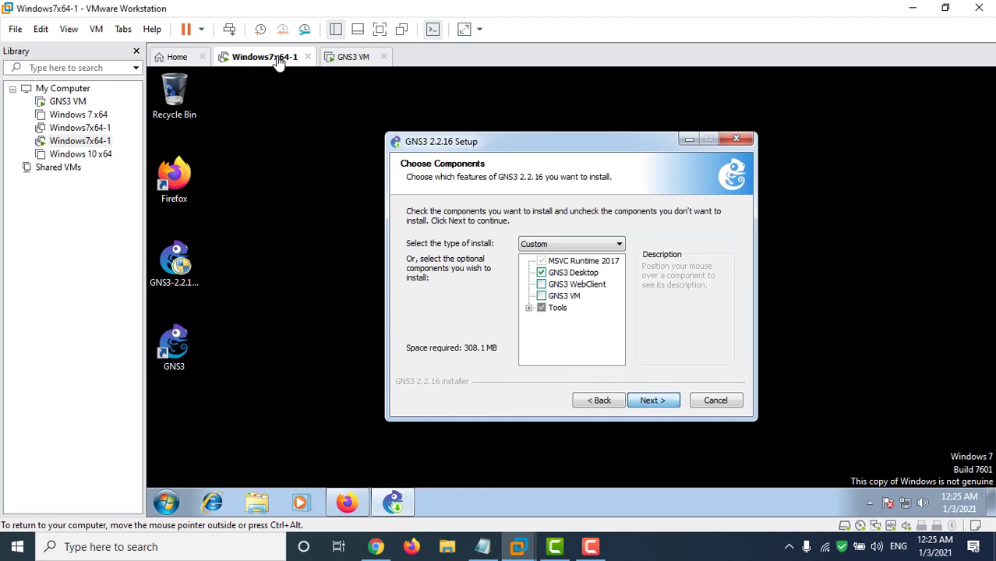
{"action": "key", "text": "Tab"}
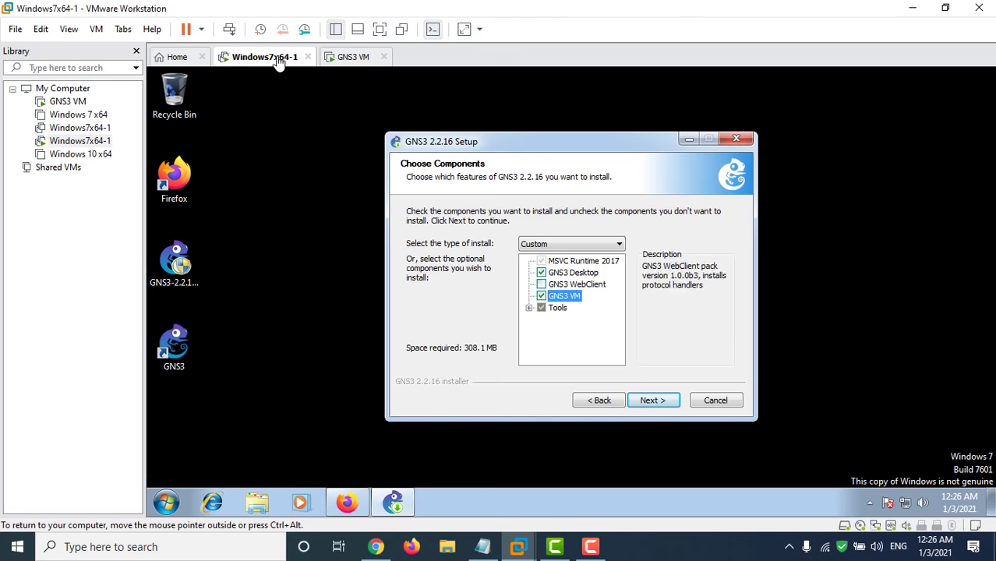
Step: Check the running GNS3 VM console in VMware, then minimize VMware Workstation
{"action": "mouse_move", "coordinate": [518, 546]}
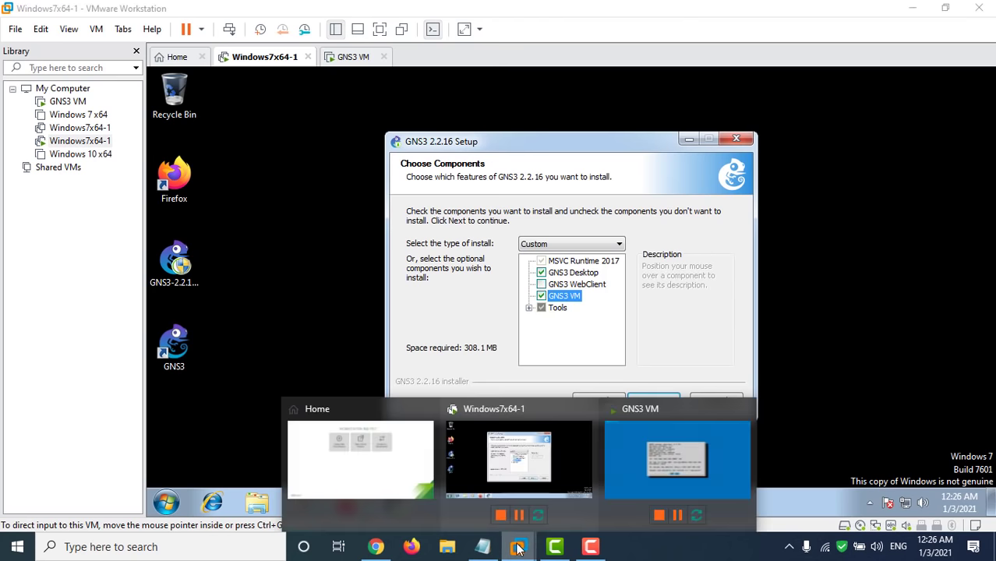
{"action": "left_click", "coordinate": [397, 471]}
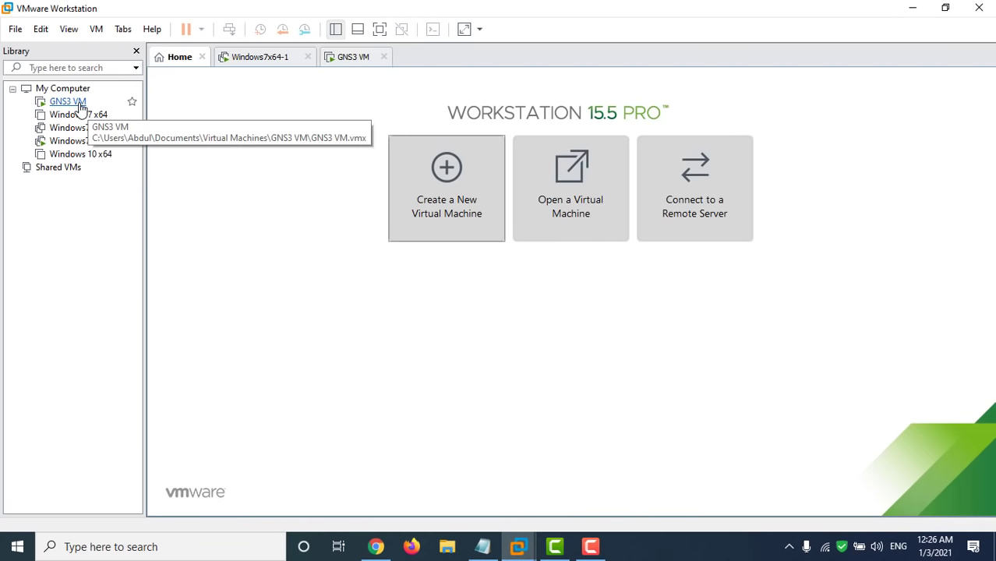
{"action": "left_click", "coordinate": [347, 58]}
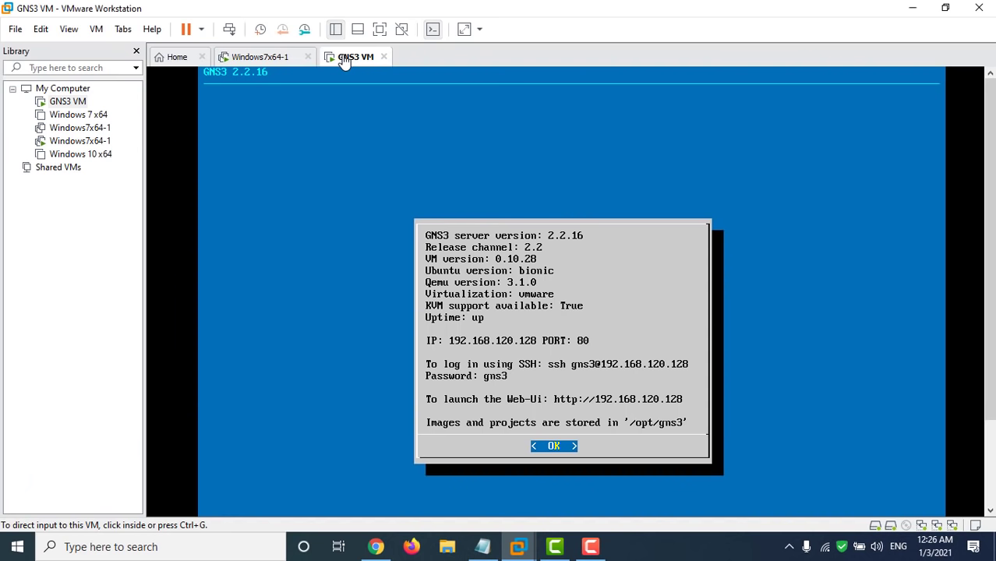
{"action": "left_click", "coordinate": [177, 57]}
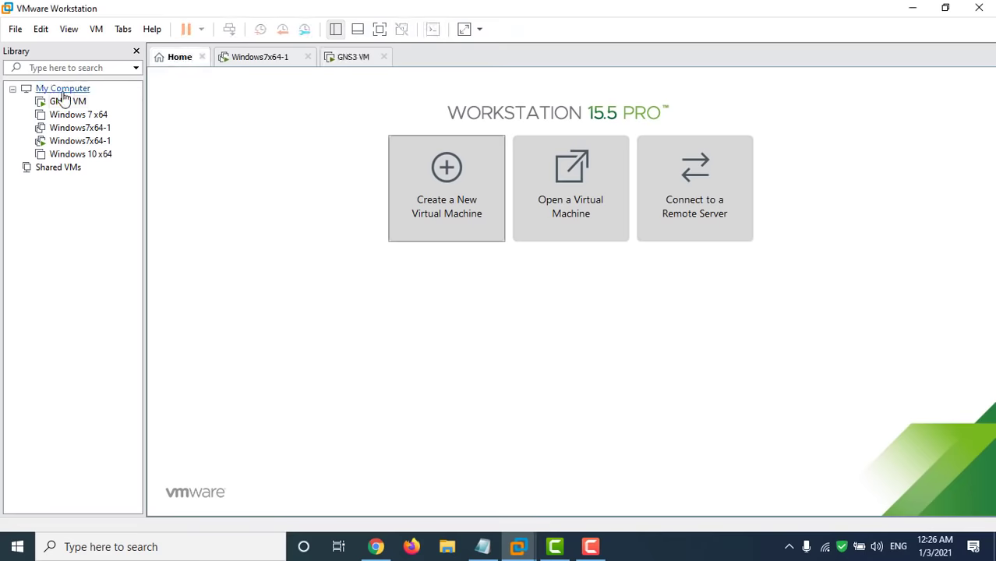
{"action": "left_click", "coordinate": [913, 8]}
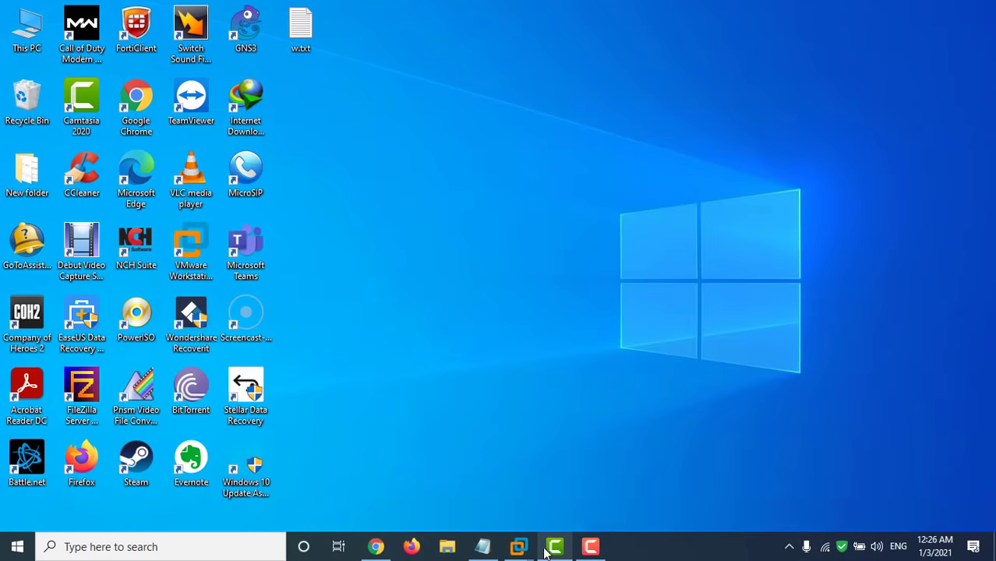
Step: Advance the GNS3 setup past component choice to the VM type, then cancel setup
{"action": "mouse_move", "coordinate": [518, 547]}
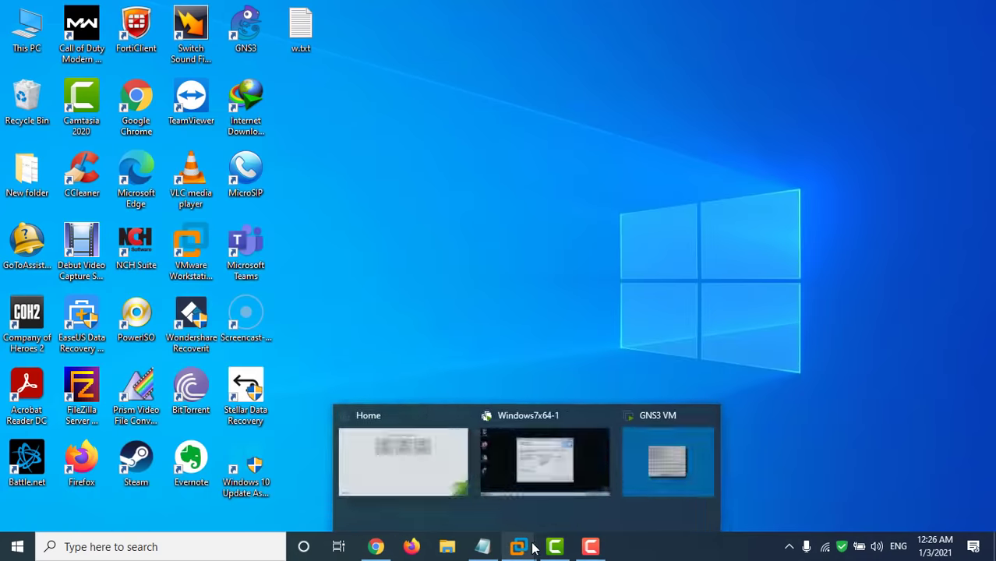
{"action": "left_click", "coordinate": [523, 454]}
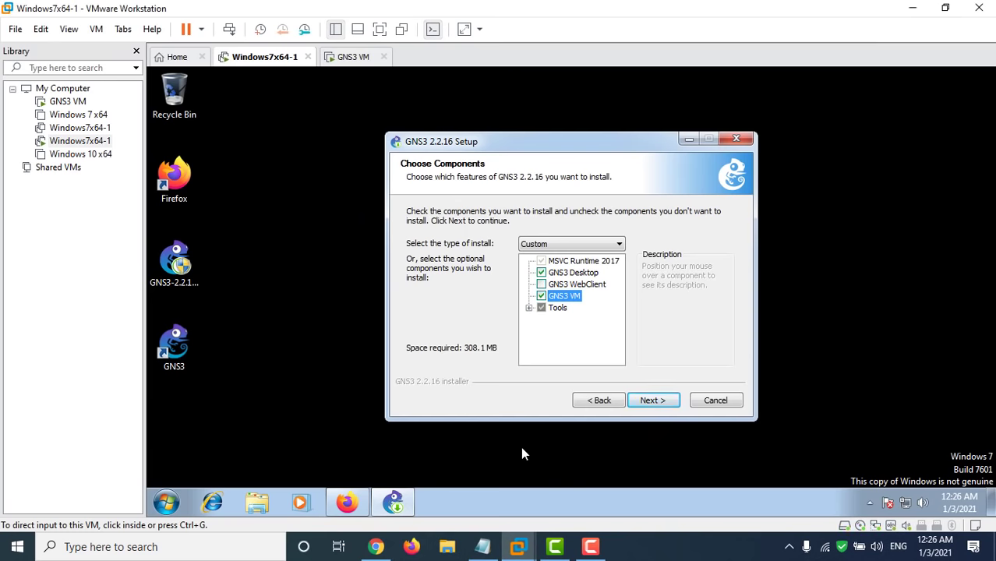
{"action": "key", "text": "Return"}
{"action": "key", "text": "Return"}
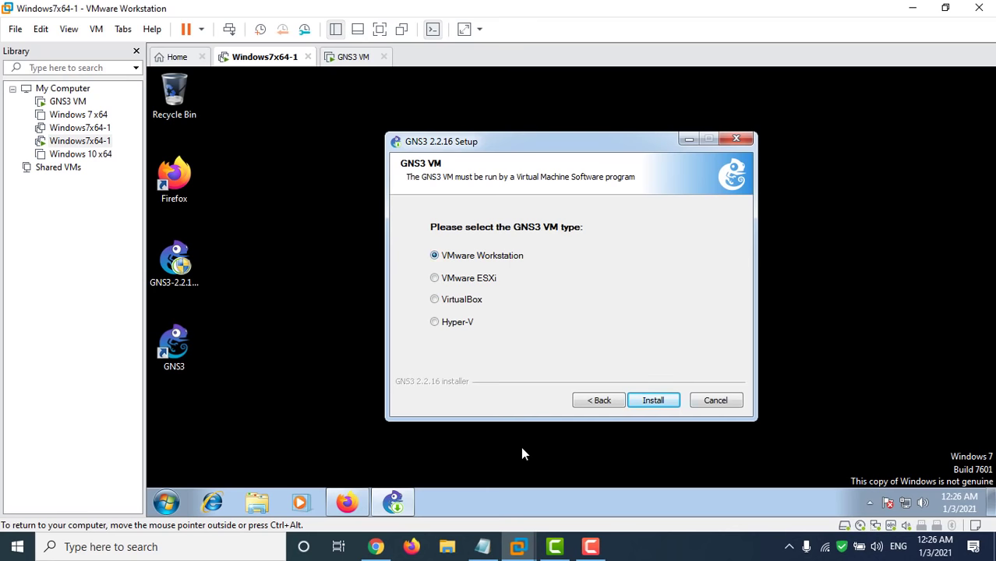
{"action": "key", "text": "Escape"}
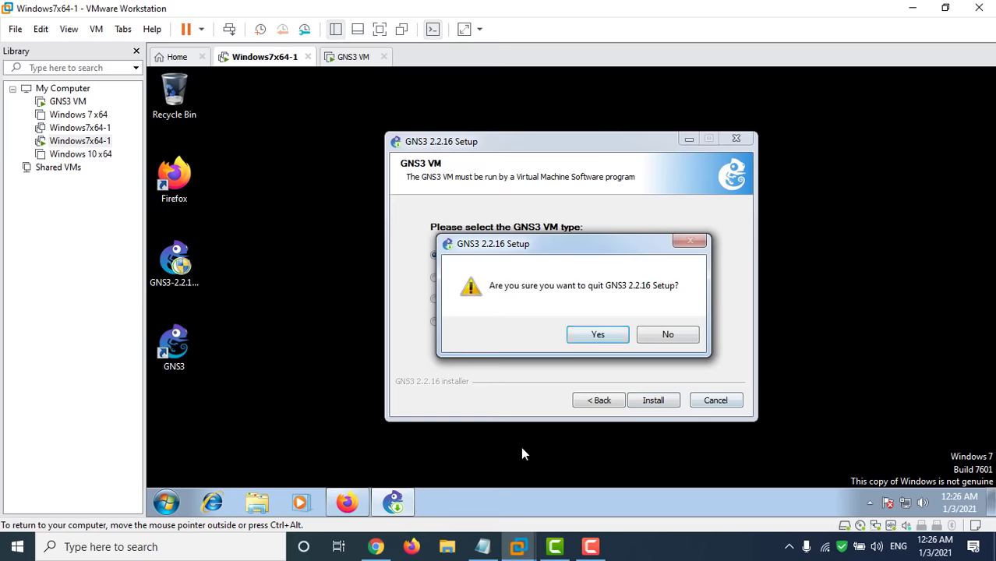
{"action": "key", "text": "Return"}
Step: Release input to the host, show the host desktop and refresh it twice
{"action": "key", "text": "ctrl+alt"}
{"action": "key", "text": "super+d"}
{"action": "right_click", "coordinate": [508, 158]}
{"action": "left_click", "coordinate": [556, 221]}
{"action": "right_click", "coordinate": [439, 227]}
{"action": "left_click", "coordinate": [477, 290]}
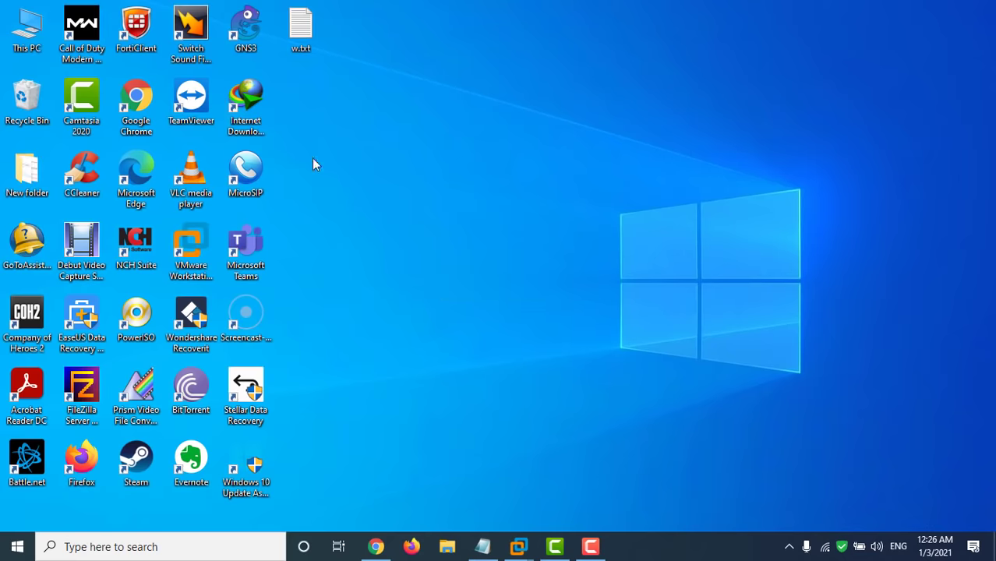
Step: Launch GNS3 on the host and shift its window to the right
{"action": "double_click", "coordinate": [231, 29]}
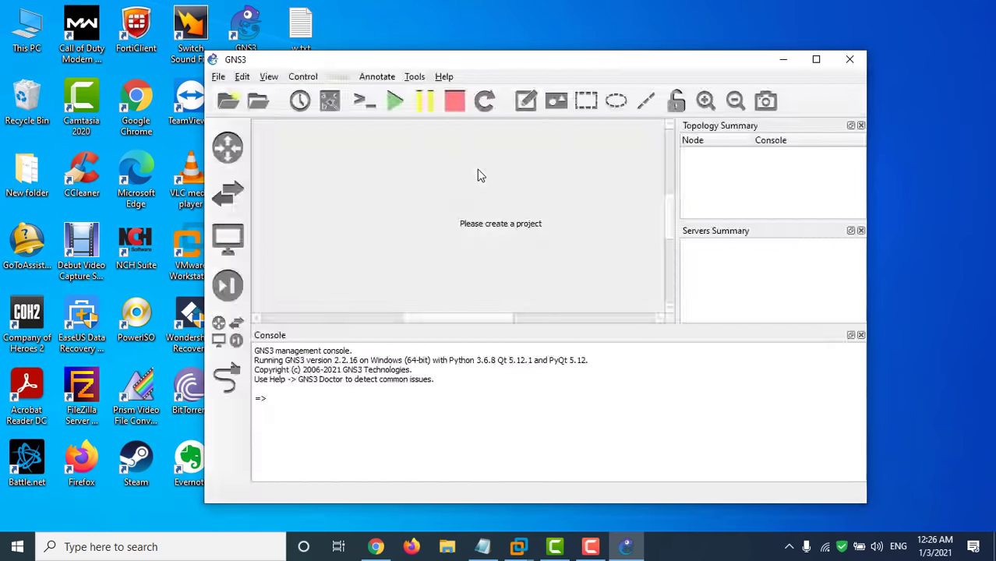
{"action": "left_click_drag", "start_coordinate": [554, 62], "coordinate": [645, 64]}
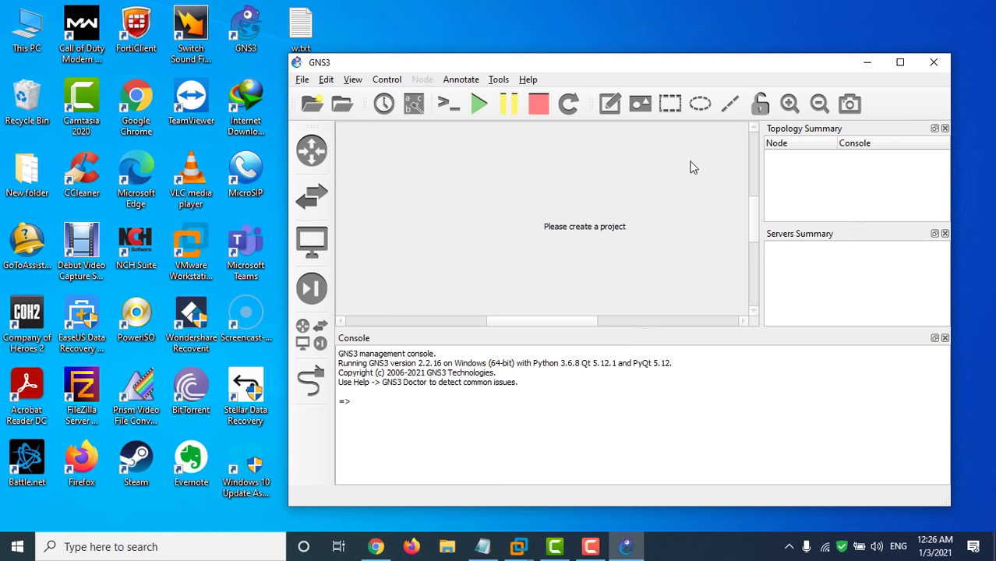
{"action": "left_click_drag", "start_coordinate": [702, 62], "coordinate": [732, 62]}
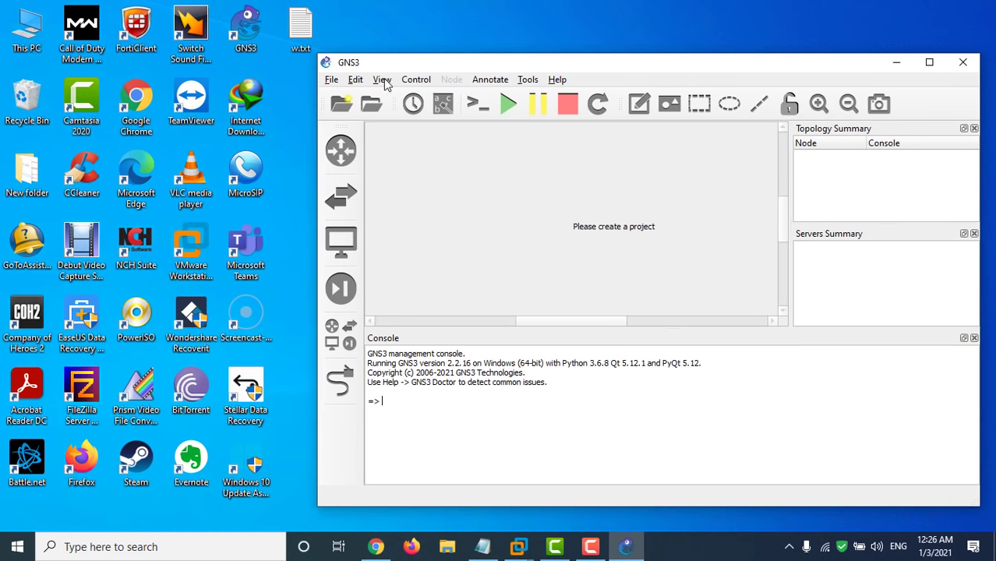
Step: Open GNS3 Edit > Preferences on the GNS3 VM page
{"action": "left_click", "coordinate": [355, 78]}
{"action": "left_click", "coordinate": [382, 151]}
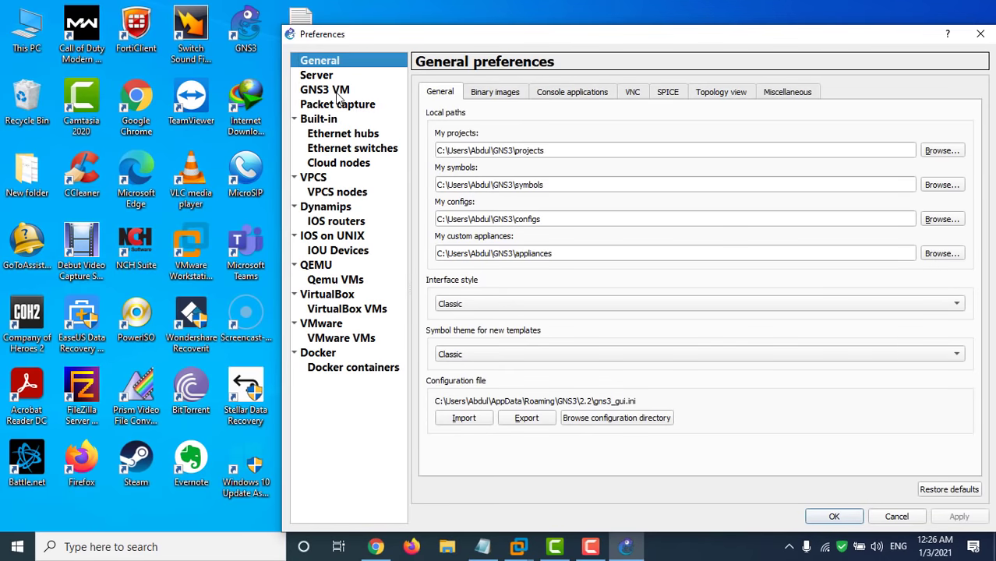
{"action": "left_click", "coordinate": [335, 91]}
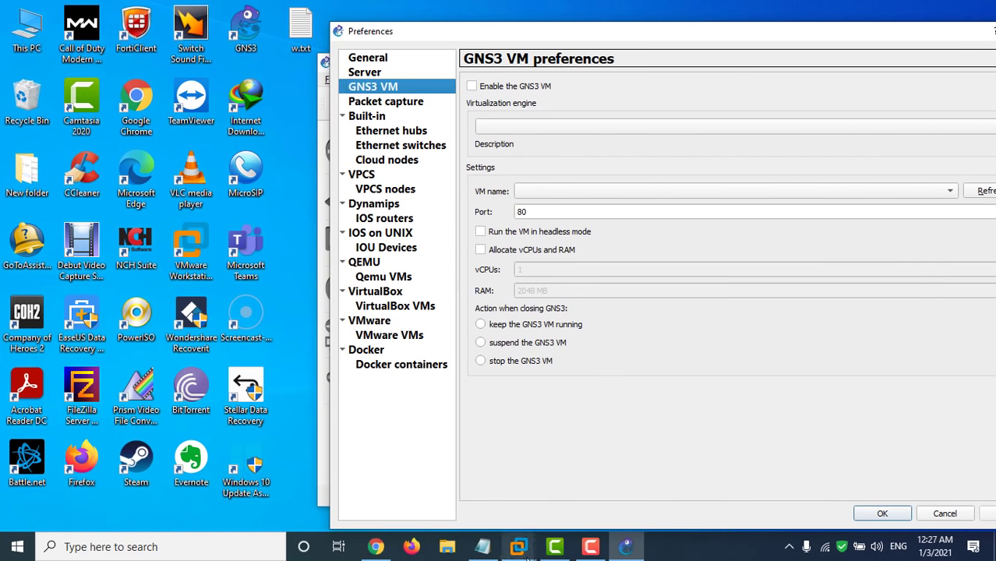
{"action": "mouse_move", "coordinate": [517, 547]}
{"action": "left_click", "coordinate": [441, 450]}
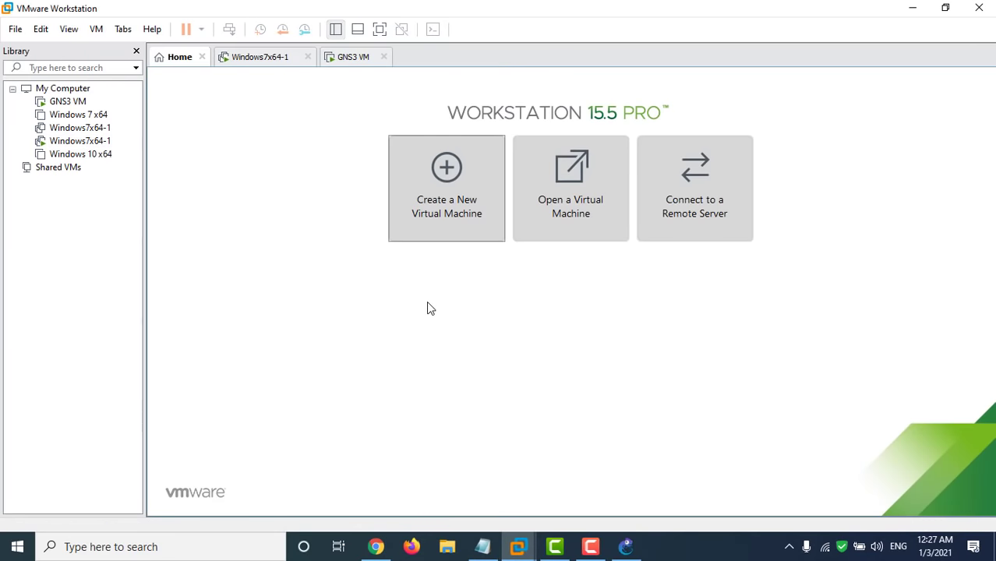
{"action": "left_click", "coordinate": [87, 104]}
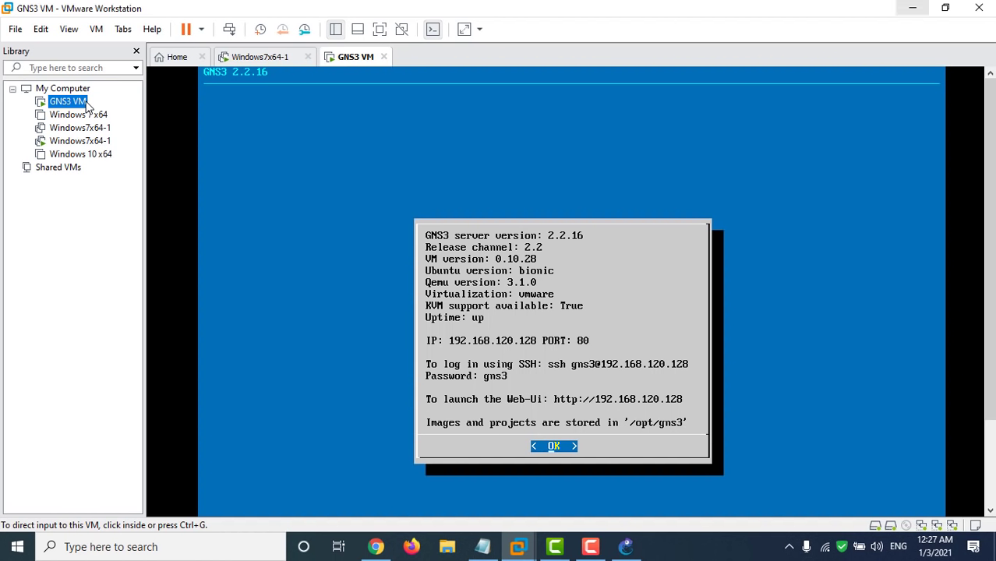
{"action": "left_click", "coordinate": [913, 8]}
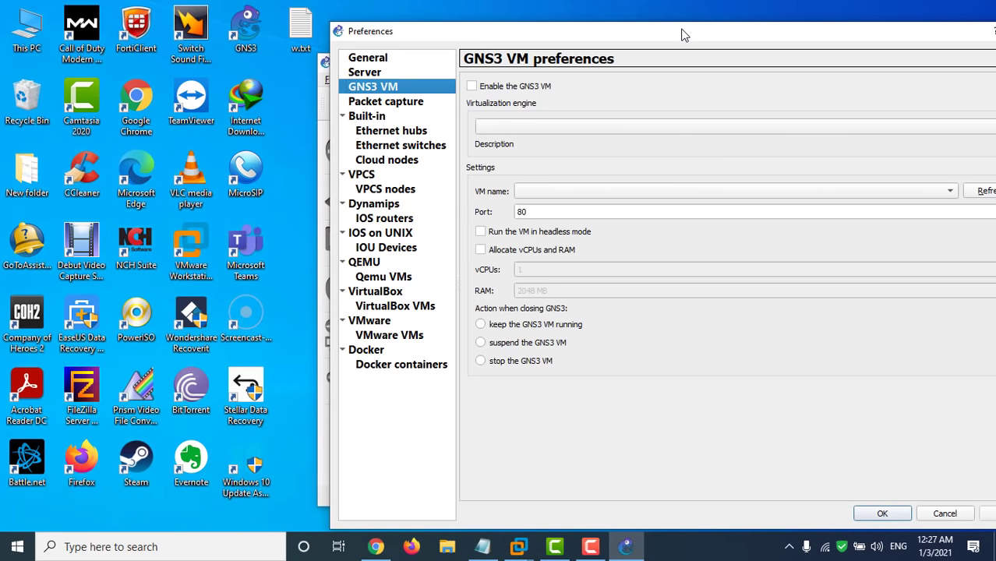
Step: Tick Enable the GNS3 VM and save the preferences with OK
{"action": "left_click_drag", "start_coordinate": [682, 35], "coordinate": [548, 27]}
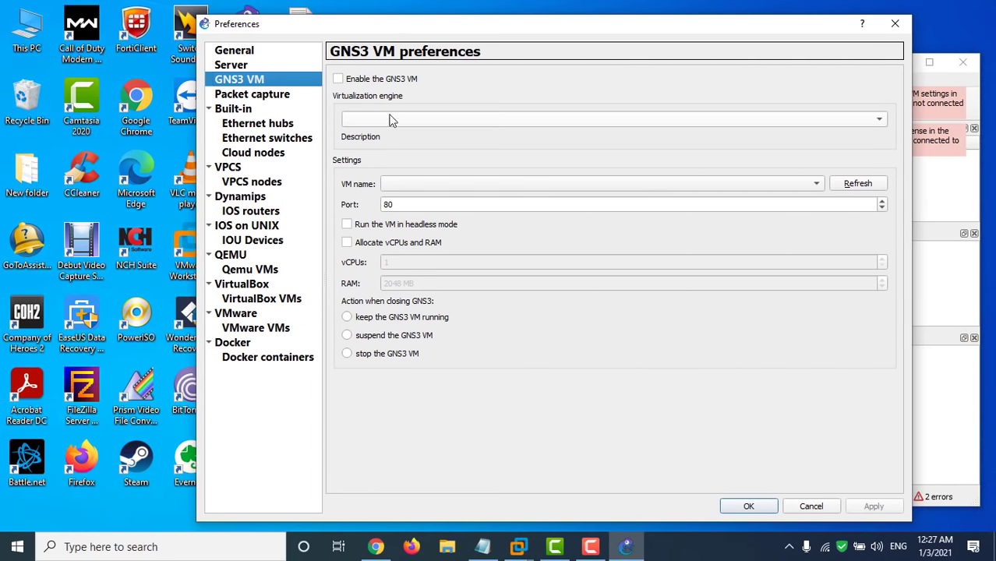
{"action": "left_click", "coordinate": [337, 79]}
{"action": "left_click", "coordinate": [749, 506]}
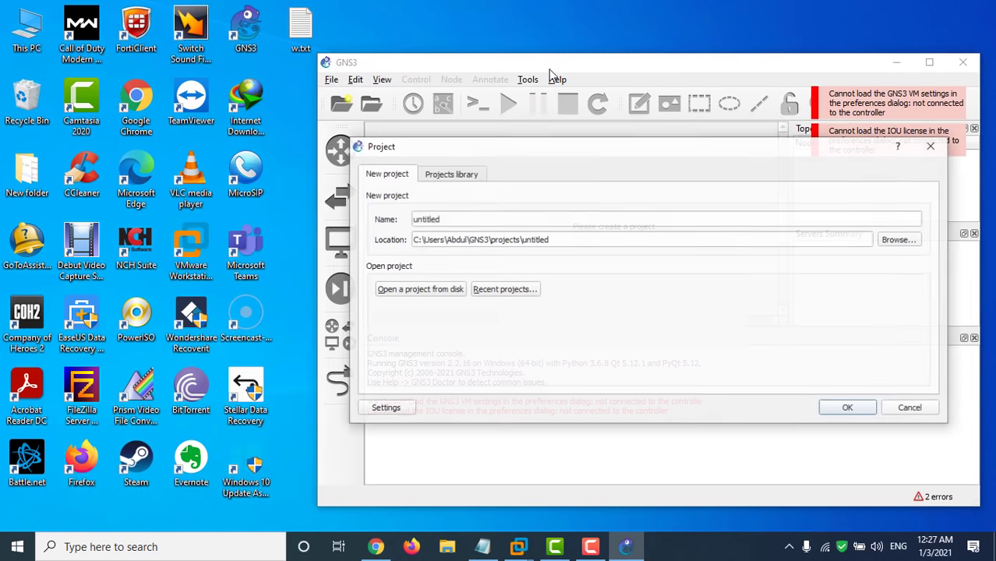
Step: Check the GNS3 VM console in VMware, then cancel GNS3's new-project prompt
{"action": "left_click_drag", "start_coordinate": [590, 153], "coordinate": [418, 142]}
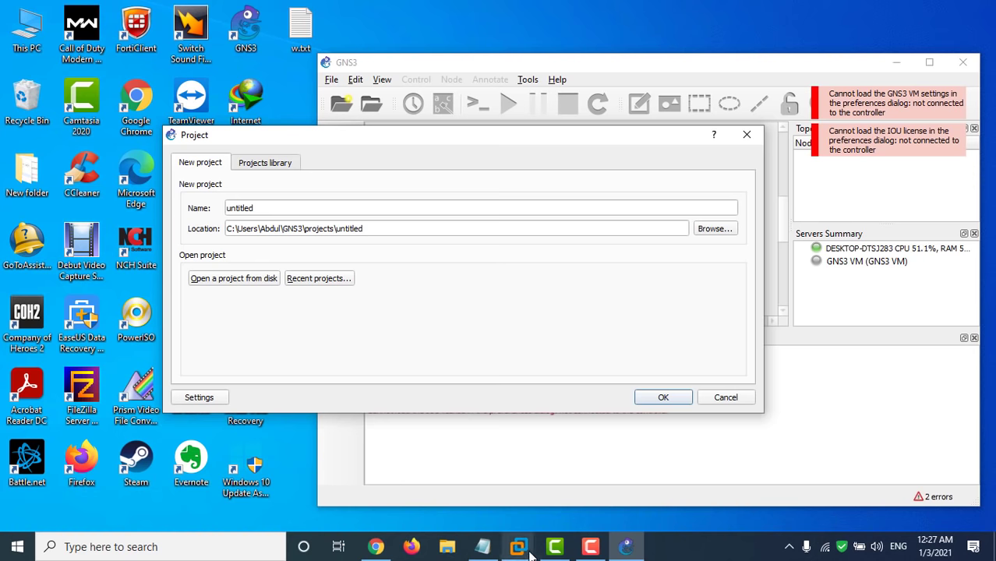
{"action": "mouse_move", "coordinate": [519, 547]}
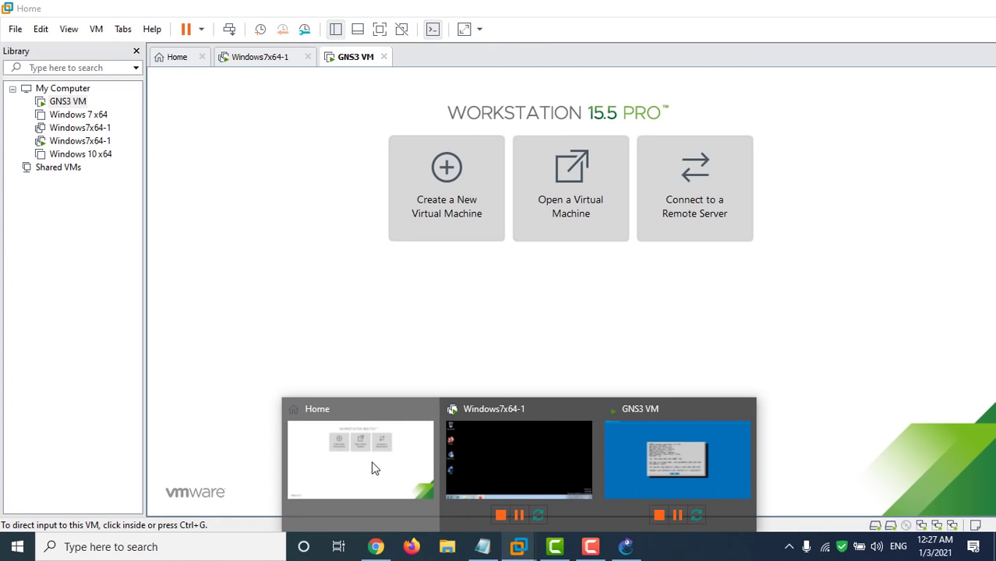
{"action": "left_click", "coordinate": [366, 464]}
{"action": "left_click", "coordinate": [357, 59]}
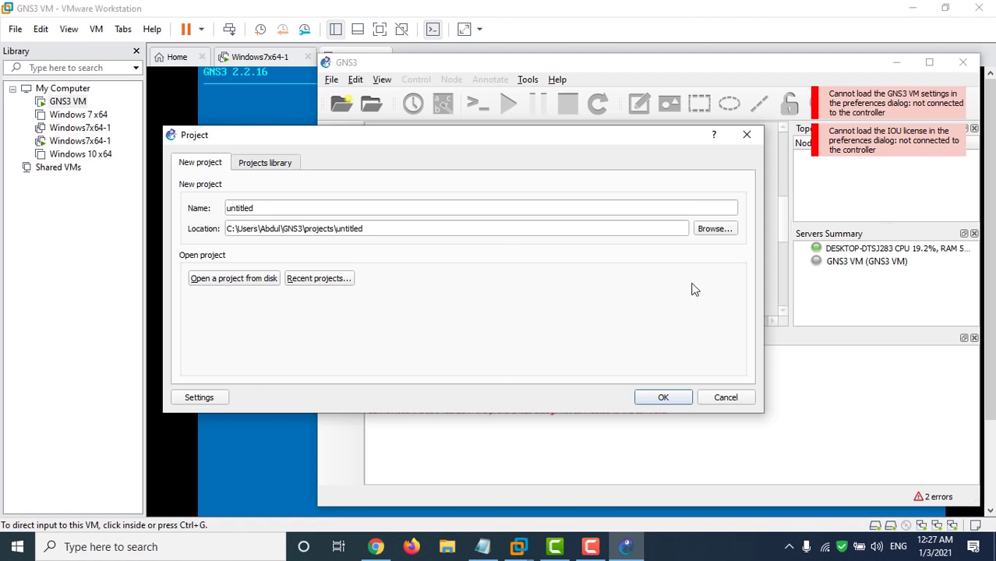
{"action": "left_click", "coordinate": [733, 397]}
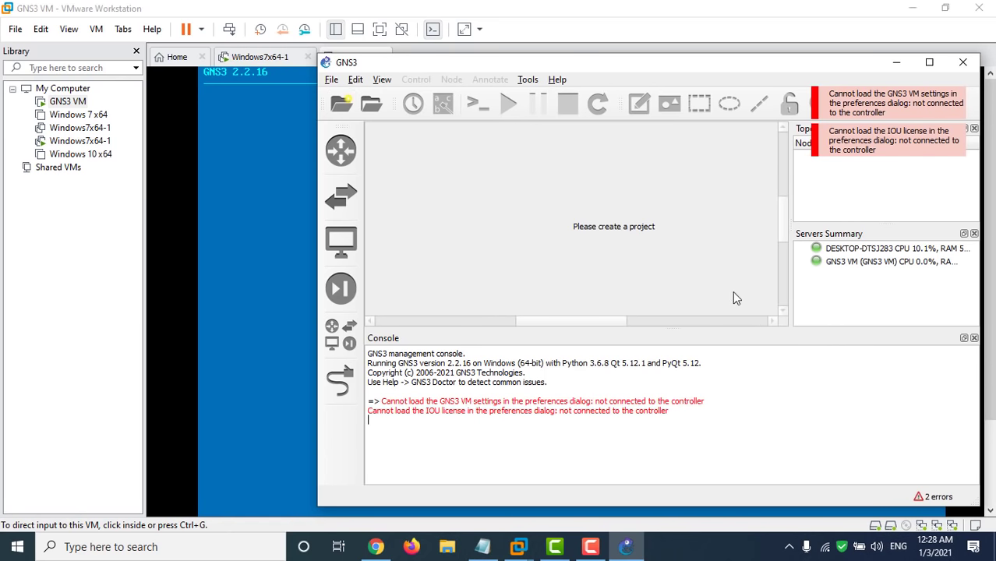
Step: Glance at VMware Workstation, then drag the GNS3 window up and to the left
{"action": "left_click", "coordinate": [96, 270]}
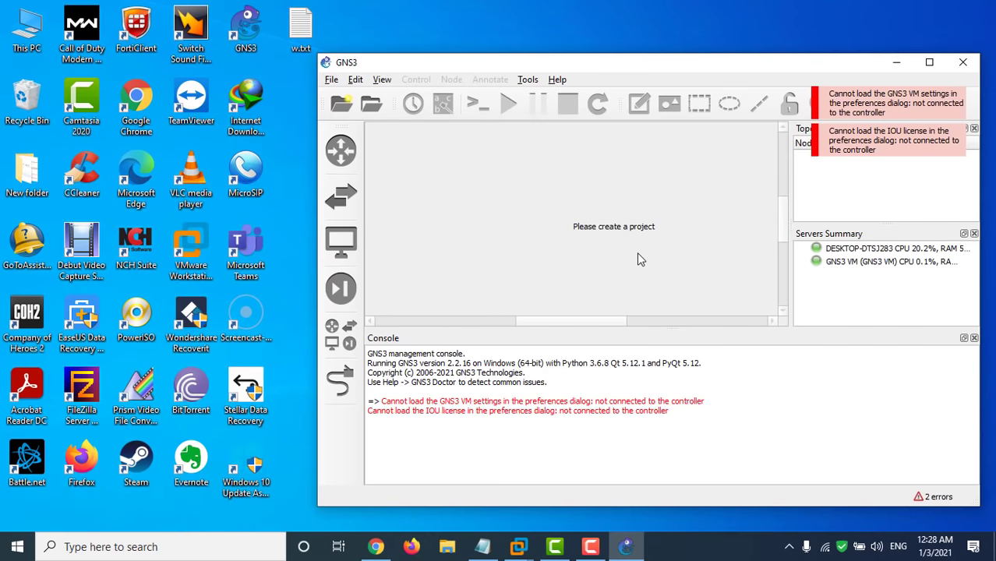
{"action": "left_click_drag", "start_coordinate": [590, 68], "coordinate": [540, 43]}
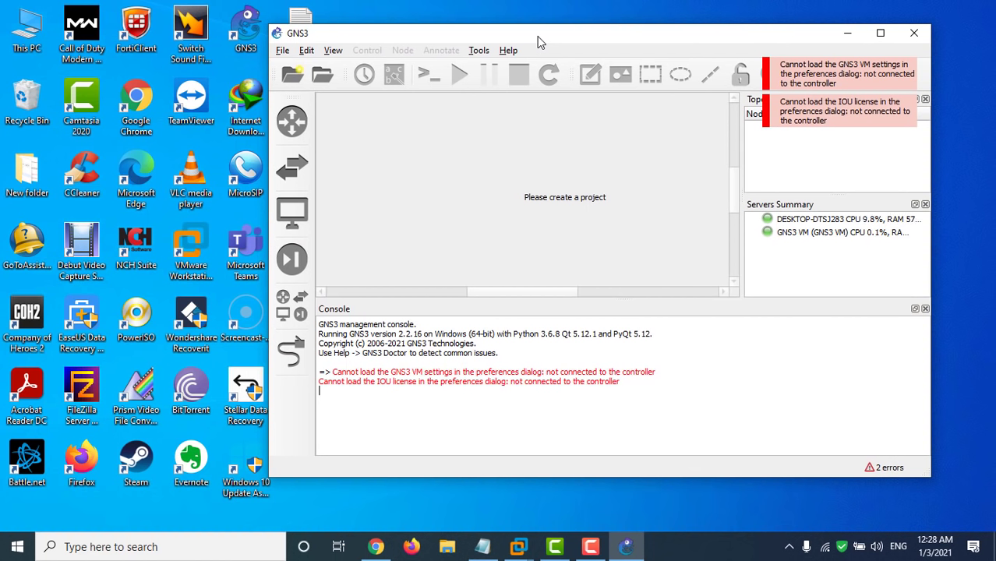
Step: In Chrome's Fortinet tab, load the support site by entering 'sup' in the address bar
{"action": "left_click", "coordinate": [376, 546]}
{"action": "left_click", "coordinate": [597, 7]}
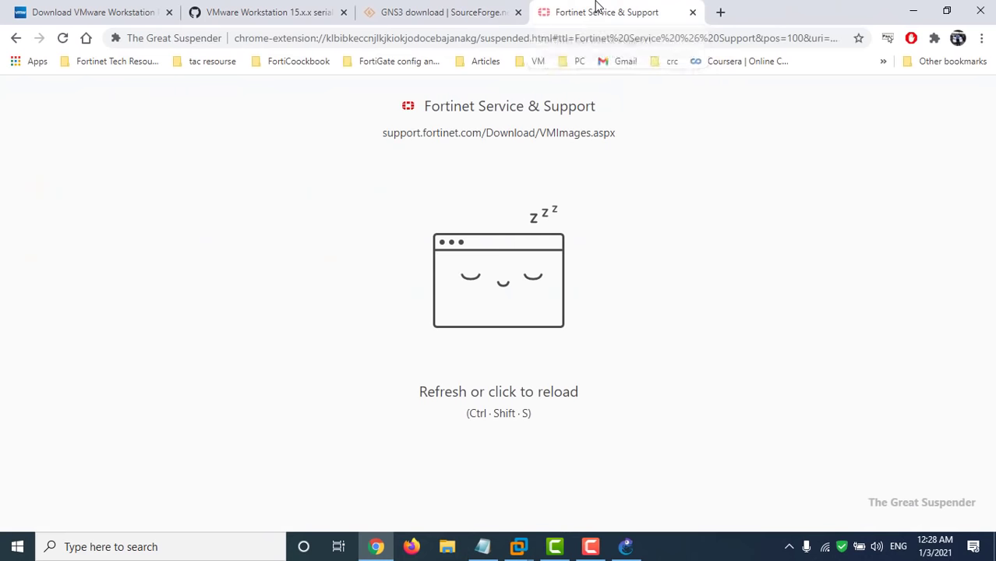
{"action": "left_click", "coordinate": [362, 37]}
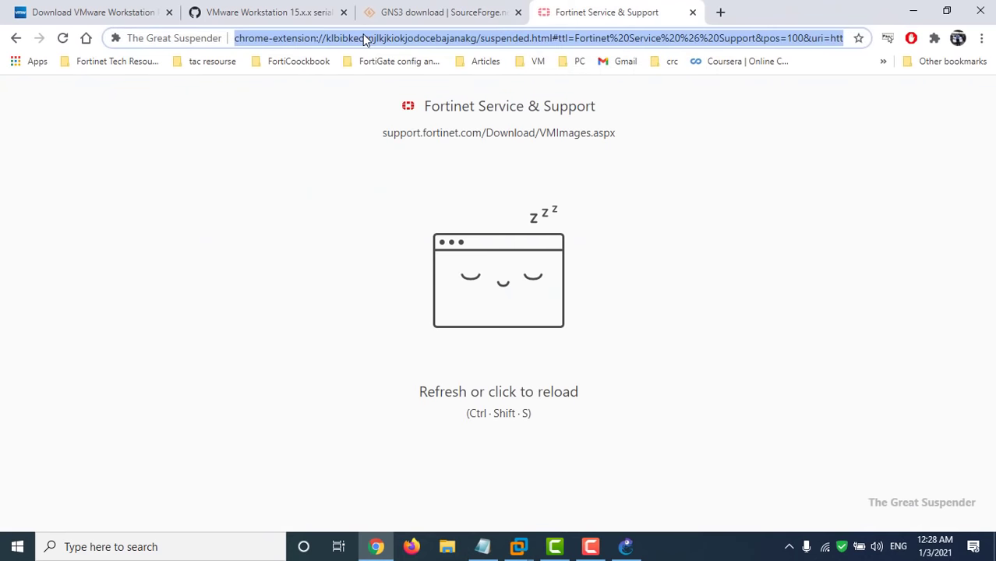
{"action": "type", "text": "support.fortinet.com"}
{"action": "key", "text": "Return"}
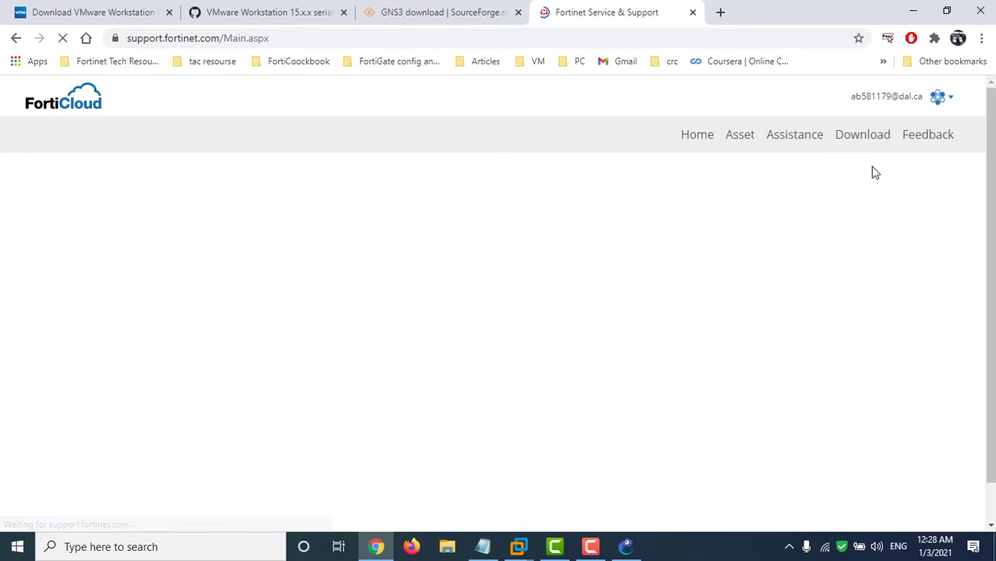
{"action": "scroll", "coordinate": [917, 115], "scroll_direction": "down", "scroll_amount": 1}
{"action": "scroll", "coordinate": [935, 109], "scroll_direction": "up", "scroll_amount": 1}
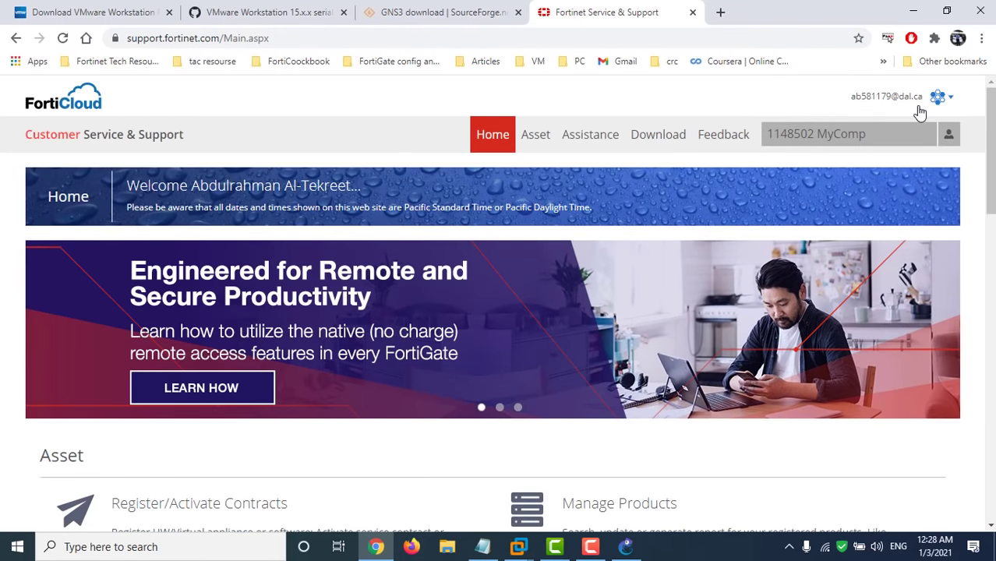
Step: Log out of the FortiCloud account and log back in via LOGIN
{"action": "left_click", "coordinate": [922, 99]}
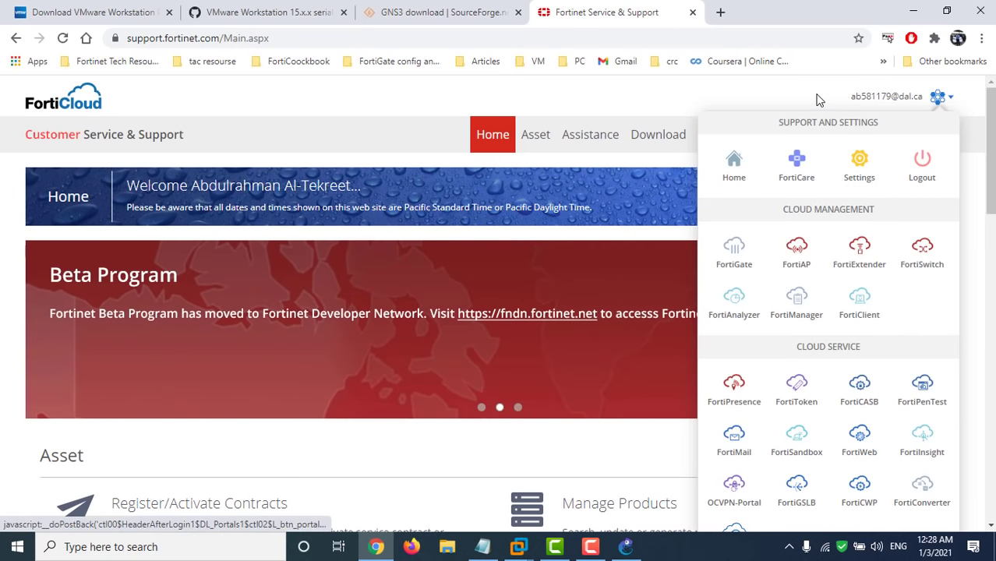
{"action": "left_click", "coordinate": [926, 156]}
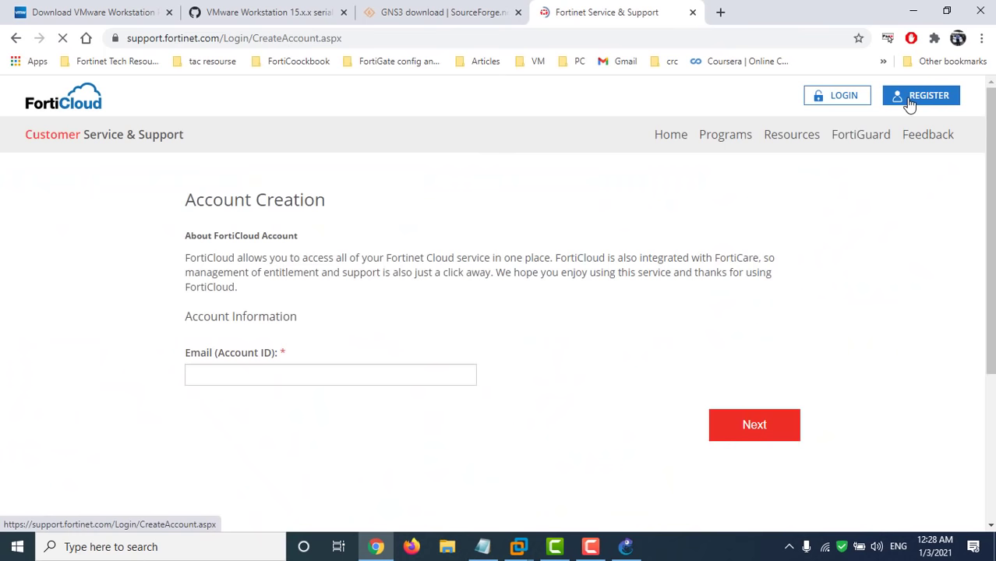
{"action": "left_click", "coordinate": [353, 372]}
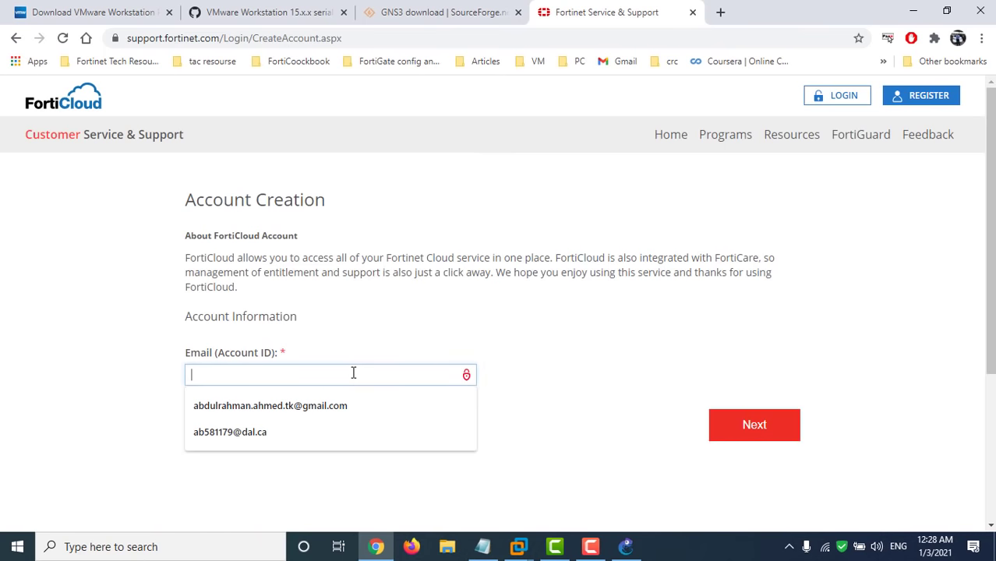
{"action": "left_click", "coordinate": [404, 326]}
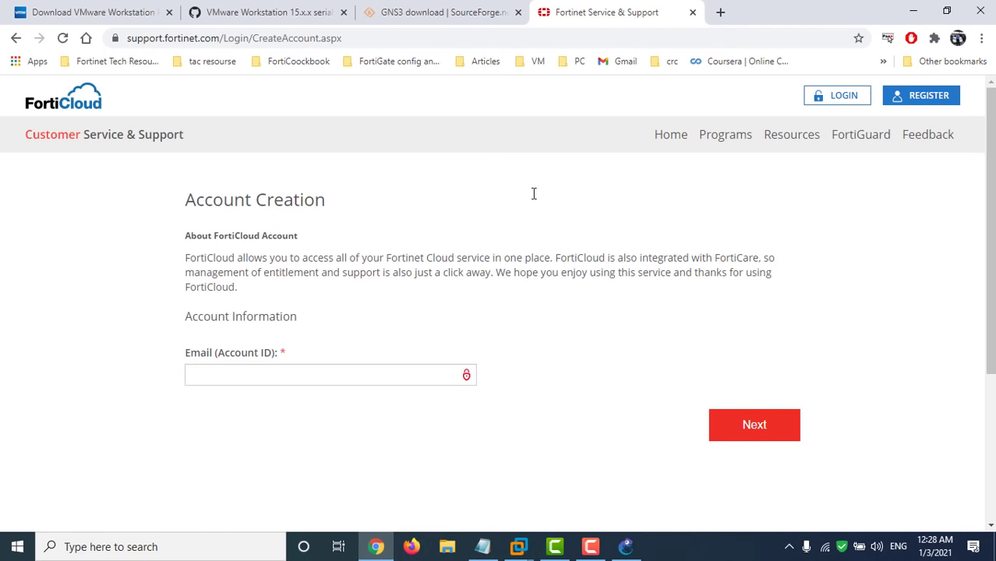
{"action": "left_click", "coordinate": [836, 103]}
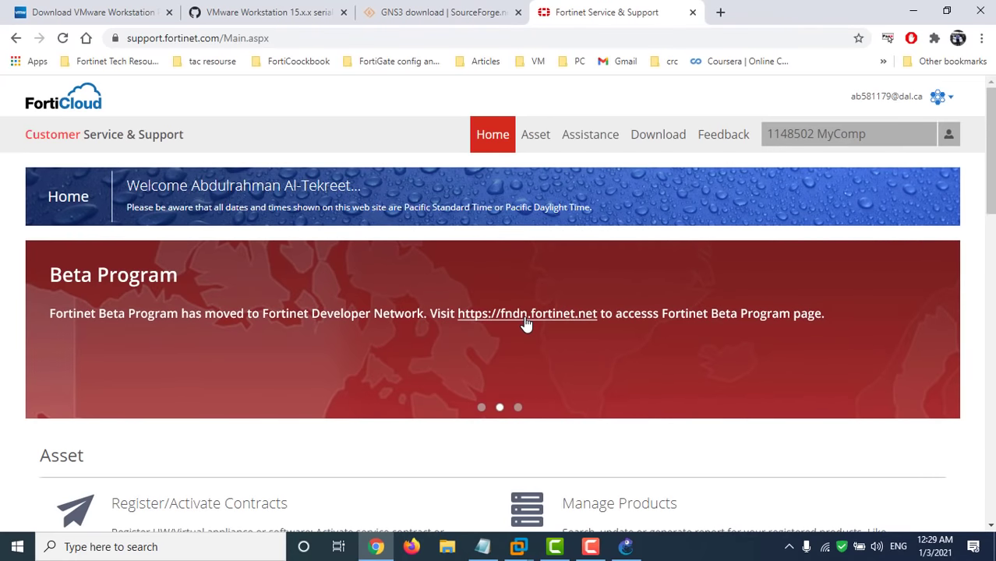
Step: Open the Firmware Images download page and read its no-support-contract message
{"action": "mouse_move", "coordinate": [657, 140]}
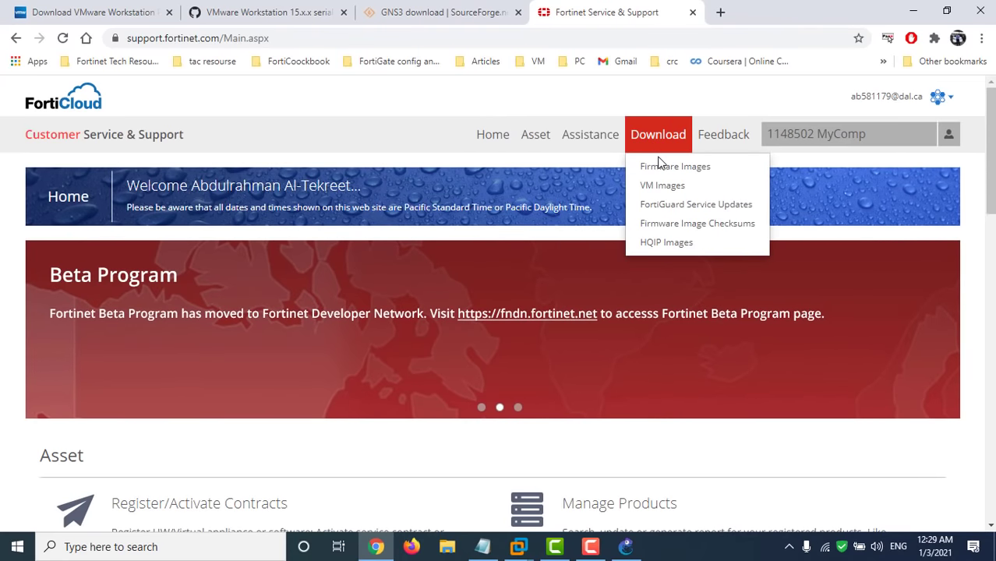
{"action": "left_click", "coordinate": [660, 167]}
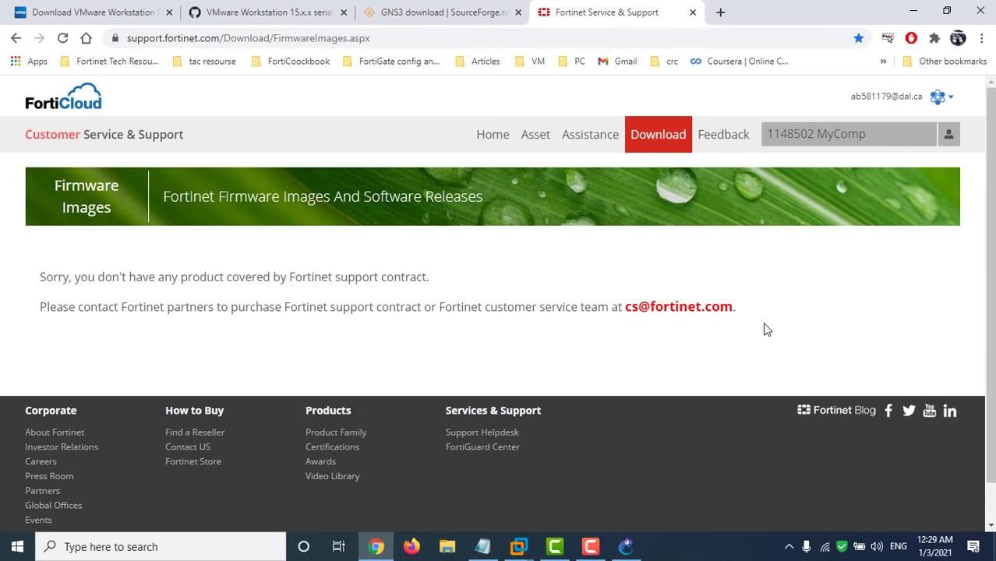
{"action": "left_click_drag", "start_coordinate": [764, 329], "coordinate": [29, 276]}
{"action": "left_click", "coordinate": [243, 257]}
{"action": "mouse_move", "coordinate": [656, 137]}
{"action": "left_click_drag", "start_coordinate": [767, 338], "coordinate": [163, 282]}
Step: Open the VM Images download page and show the FortiGate 6.2.6 image files
{"action": "mouse_move", "coordinate": [663, 140]}
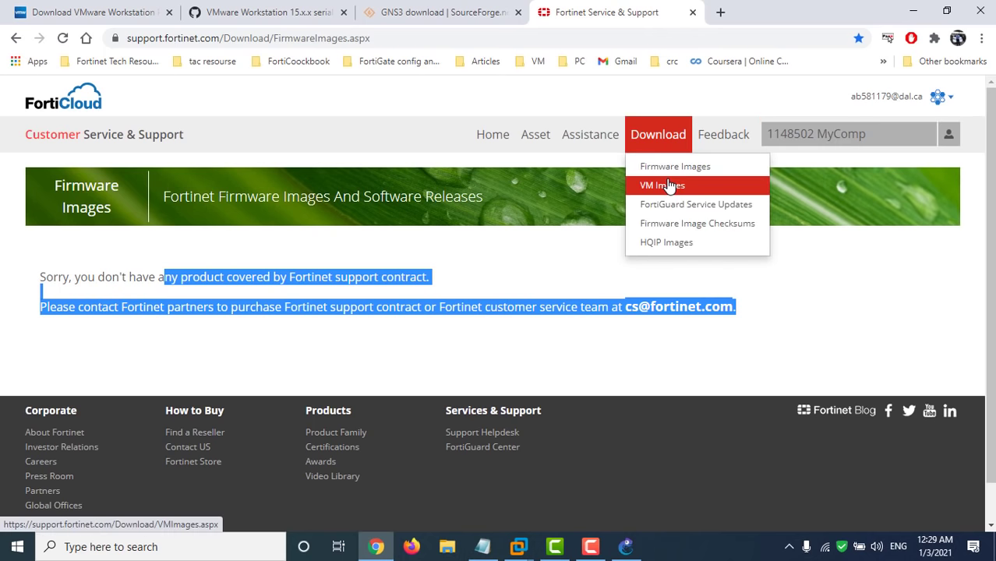
{"action": "left_click", "coordinate": [668, 186]}
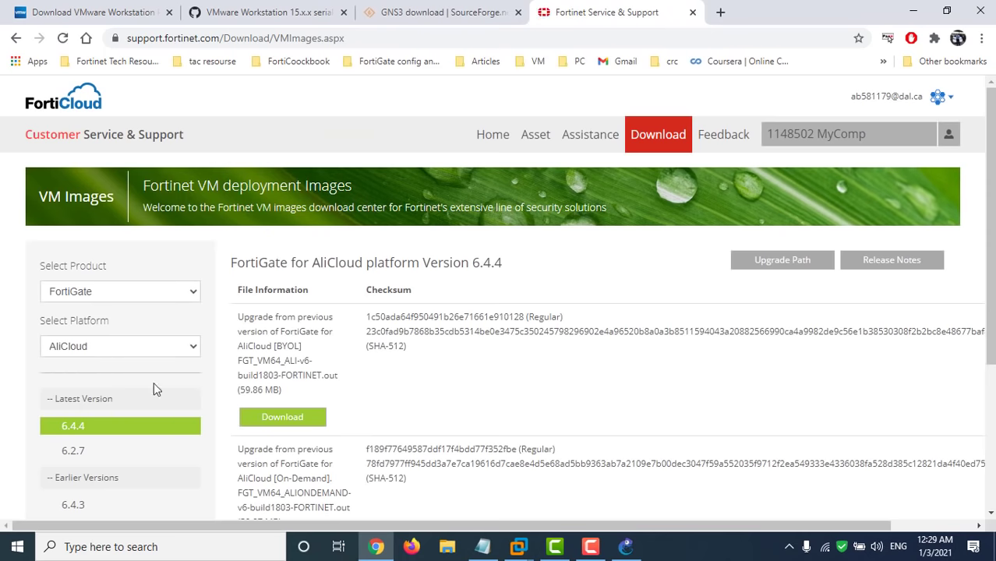
{"action": "scroll", "coordinate": [182, 422], "scroll_direction": "down", "scroll_amount": 3}
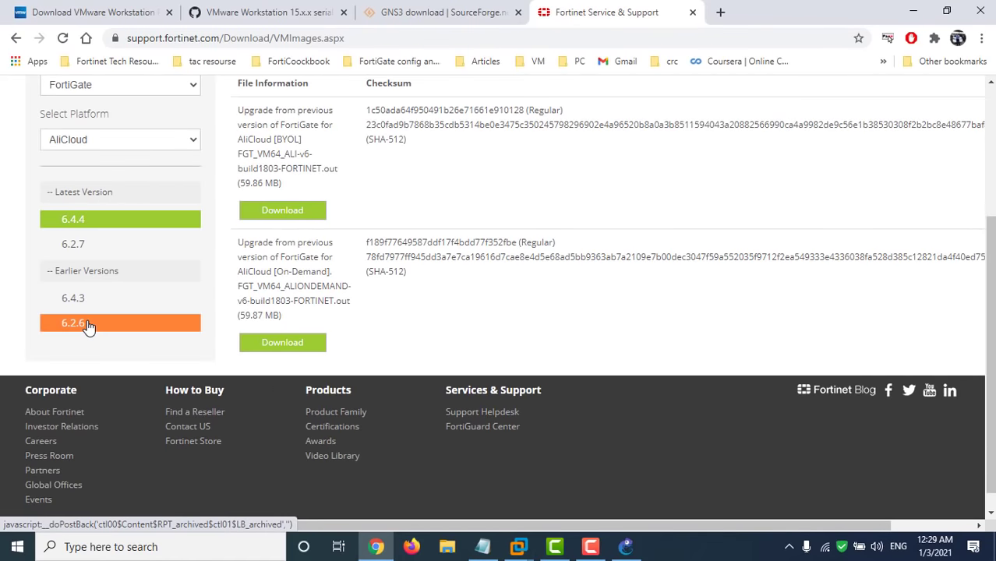
{"action": "left_click", "coordinate": [52, 324]}
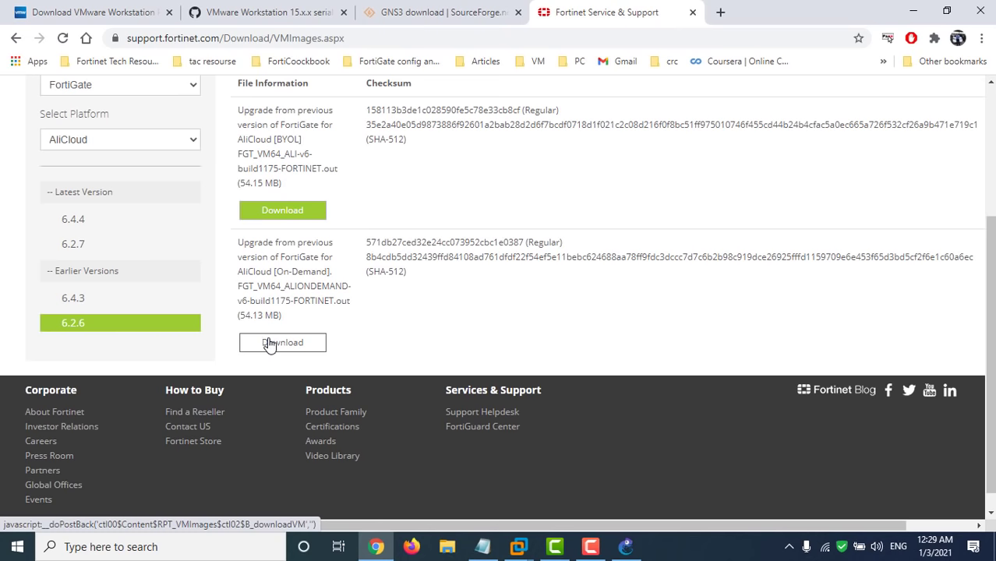
{"action": "scroll", "coordinate": [282, 346], "scroll_direction": "up", "scroll_amount": 3}
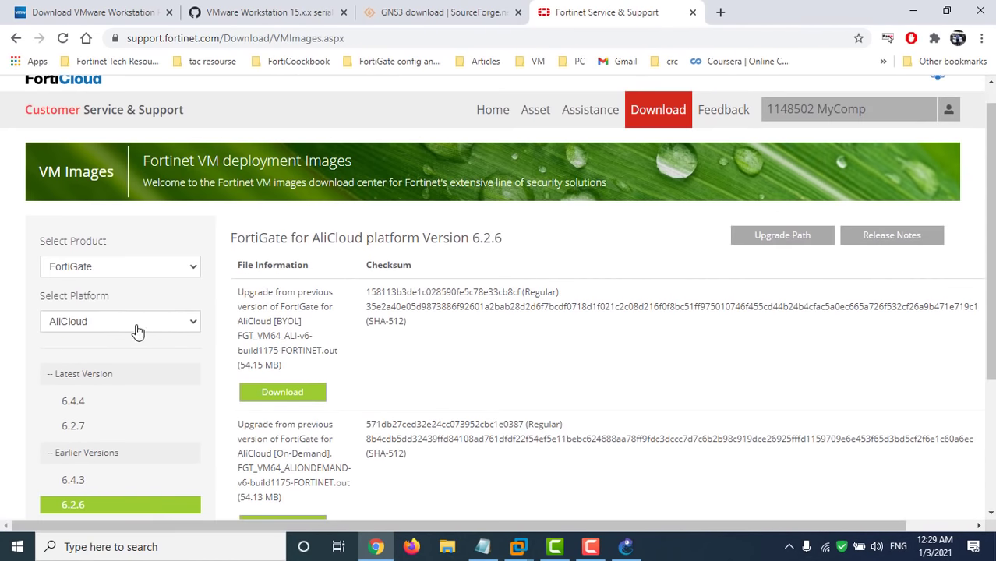
Step: Choose KVM as the platform and show the version 6.2.6 downloads
{"action": "left_click", "coordinate": [137, 332]}
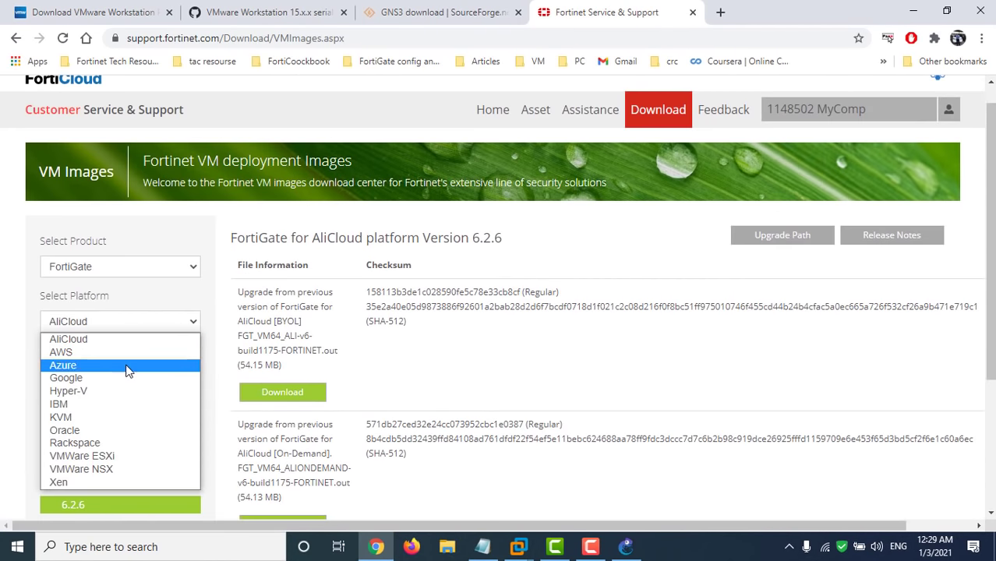
{"action": "left_click", "coordinate": [104, 425]}
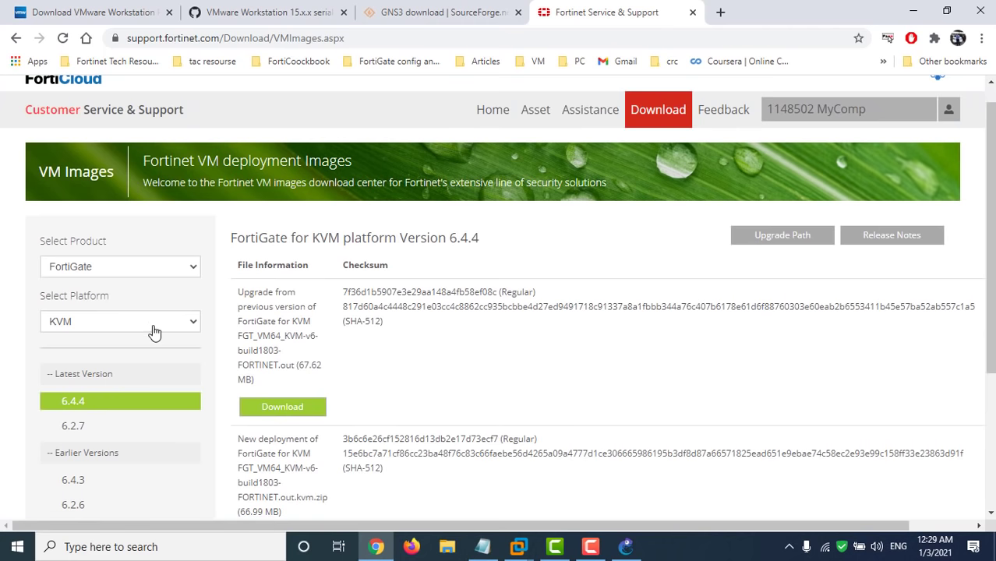
{"action": "left_click", "coordinate": [153, 332]}
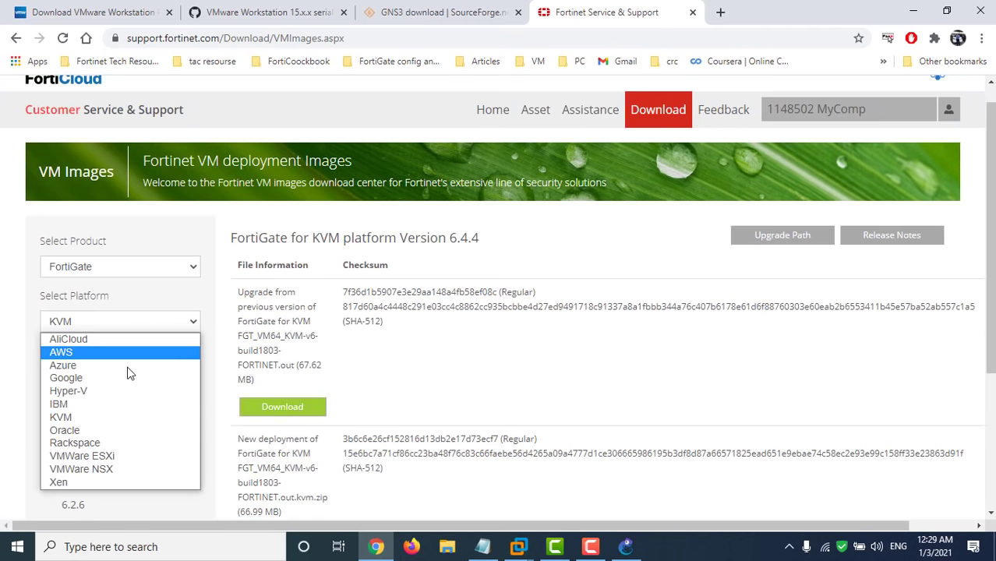
{"action": "left_click", "coordinate": [396, 396]}
{"action": "scroll", "coordinate": [312, 401], "scroll_direction": "down", "scroll_amount": 2}
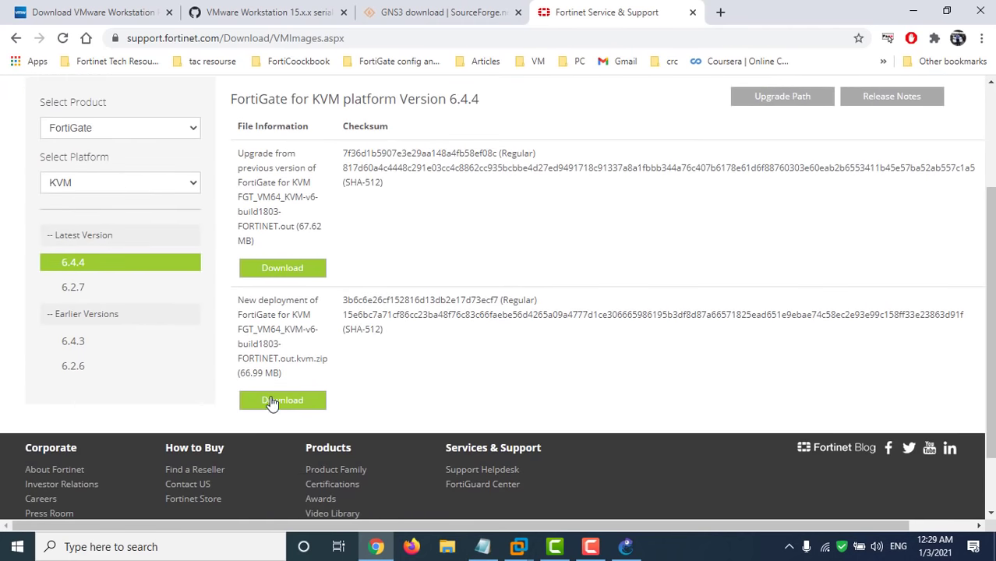
{"action": "left_click", "coordinate": [109, 368]}
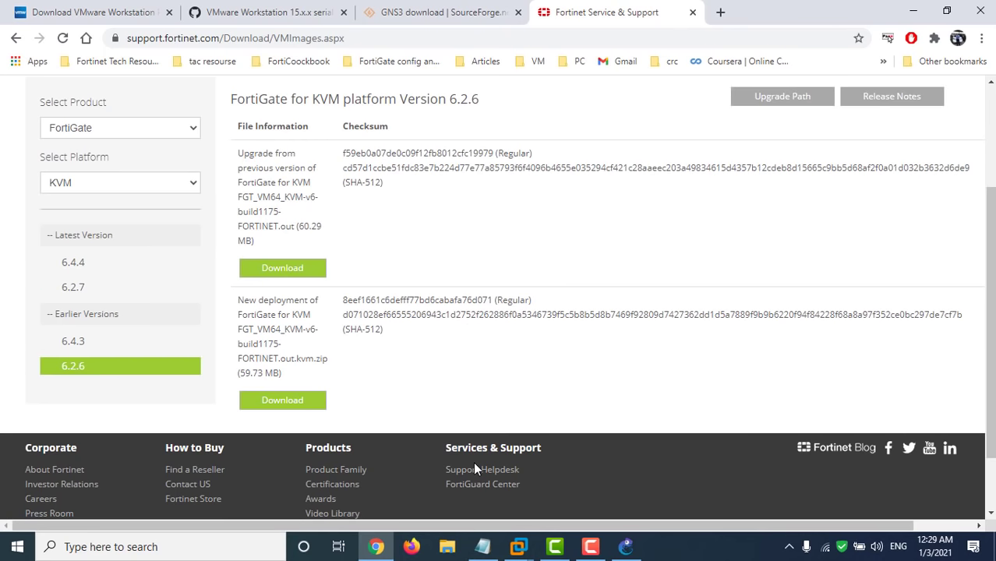
Step: Check the Downloads folder, then create GNS3 project GNS3-FGT-Test and browse all devices
{"action": "left_click", "coordinate": [447, 548]}
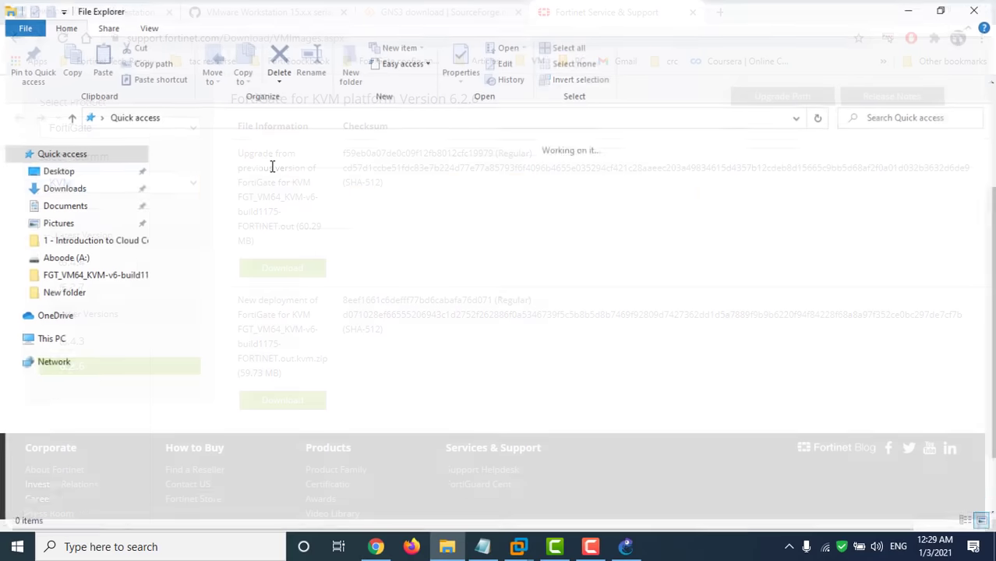
{"action": "left_click", "coordinate": [89, 191]}
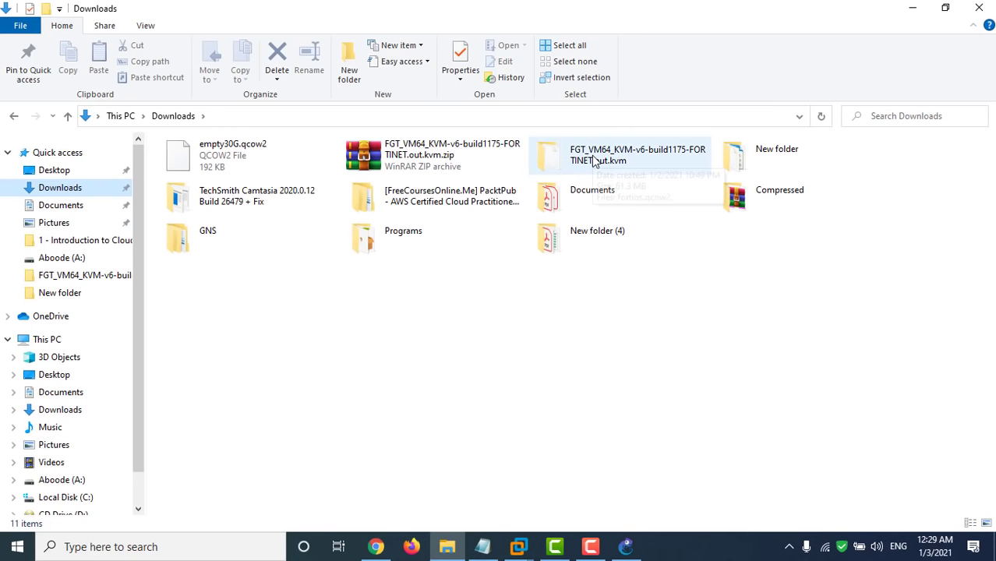
{"action": "left_click", "coordinate": [626, 547]}
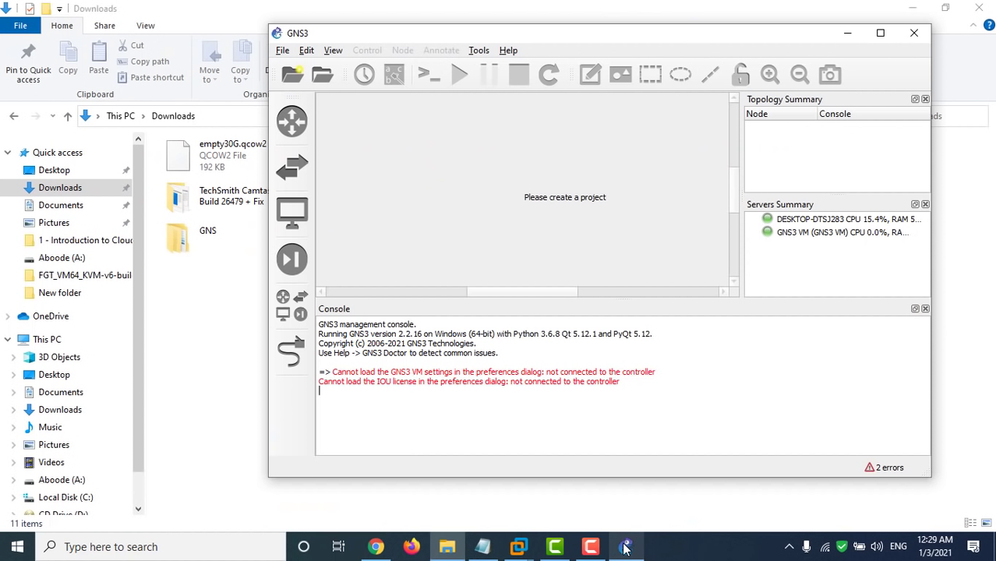
{"action": "left_click", "coordinate": [298, 75]}
{"action": "double_click", "coordinate": [414, 195]}
{"action": "type", "text": "GNS"}
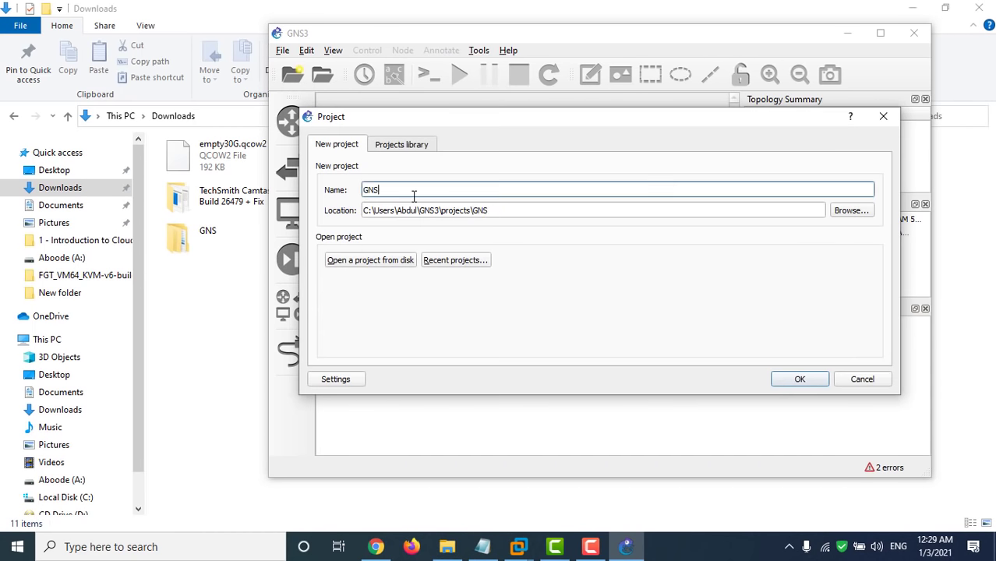
{"action": "type", "text": "3-FGT-Test"}
{"action": "left_click", "coordinate": [801, 381]}
{"action": "left_click", "coordinate": [298, 307]}
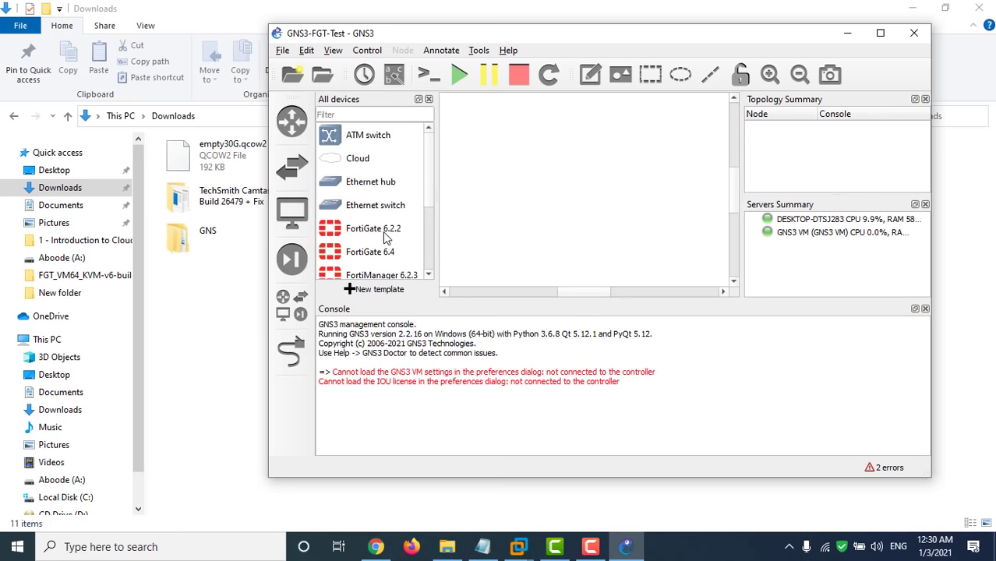
Step: Start a new template installing the Firewalls > FortiGate appliance on the GNS3 VM with default Qemu
{"action": "scroll", "coordinate": [392, 238], "scroll_direction": "down", "scroll_amount": 2}
{"action": "left_click", "coordinate": [375, 290]}
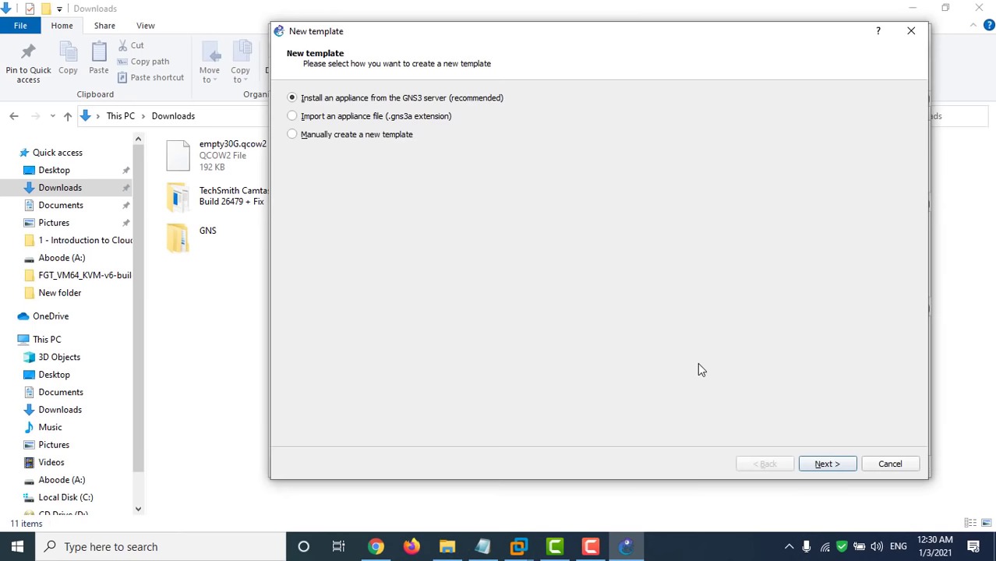
{"action": "left_click", "coordinate": [841, 466]}
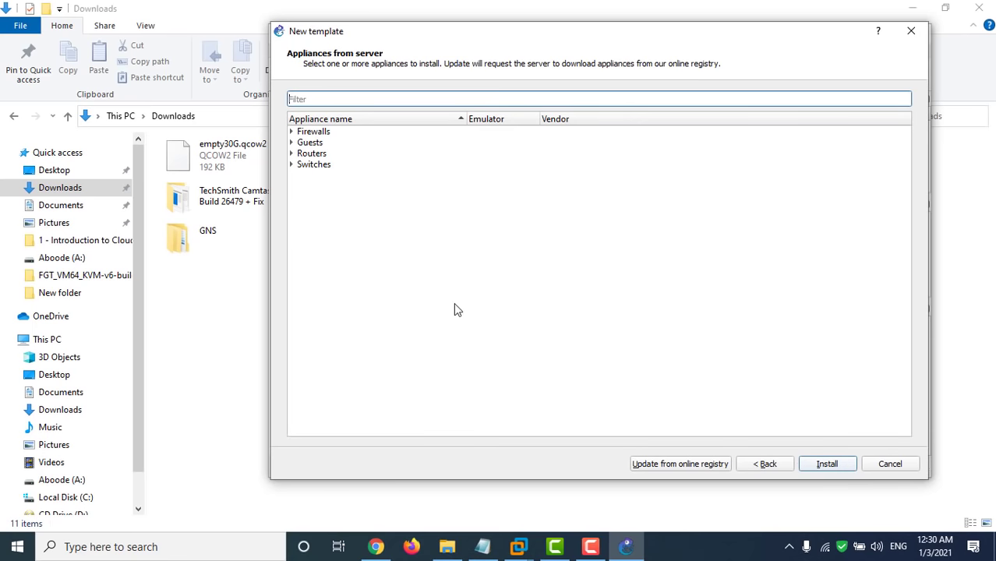
{"action": "left_click", "coordinate": [290, 131]}
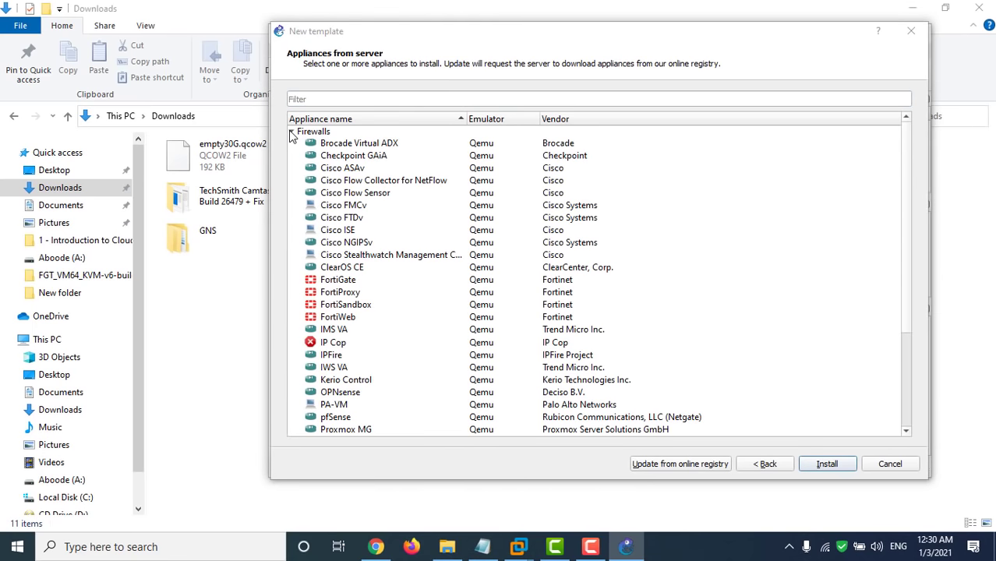
{"action": "left_click", "coordinate": [378, 281]}
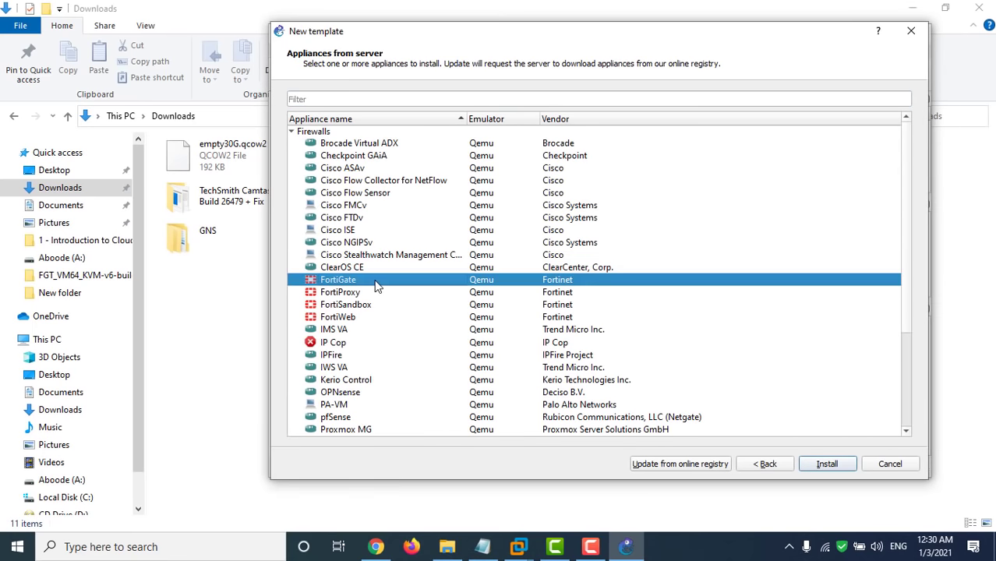
{"action": "left_click", "coordinate": [811, 463]}
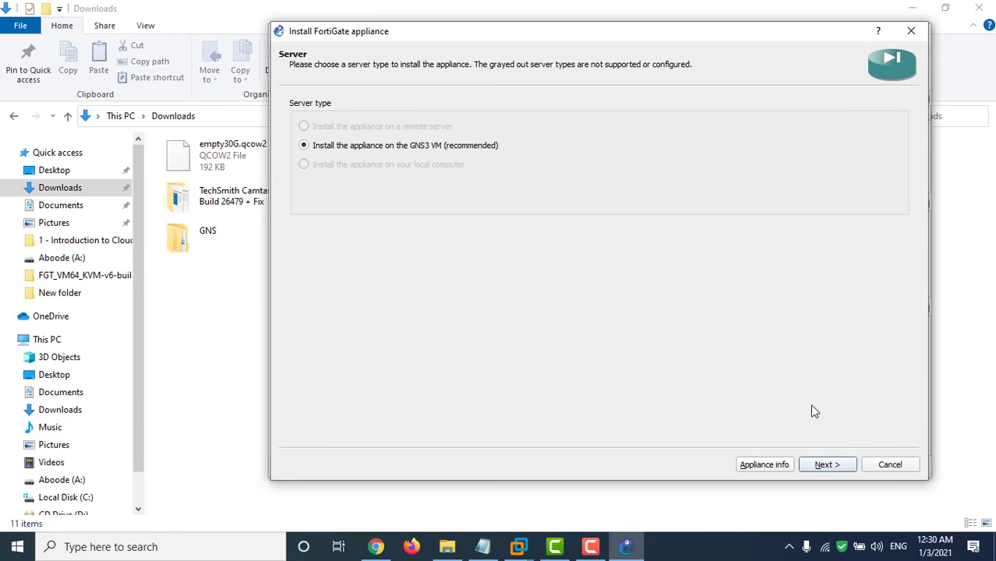
{"action": "left_click", "coordinate": [827, 466]}
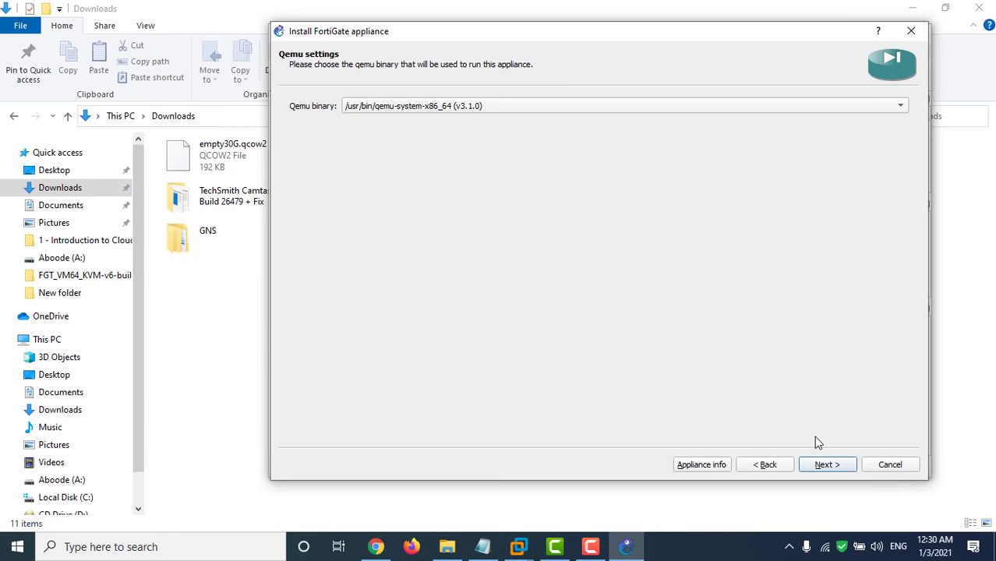
{"action": "left_click", "coordinate": [824, 465]}
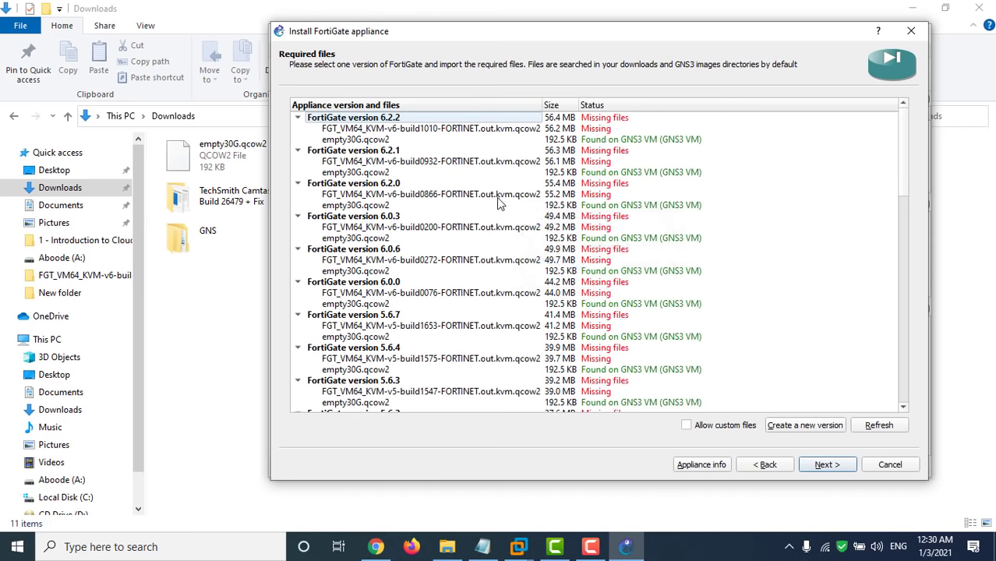
Step: Allow custom files, confirm the warning, and select the empty30G.qcow2 disk under FortiGate 6.2.2
{"action": "scroll", "coordinate": [499, 201], "scroll_direction": "down", "scroll_amount": 20}
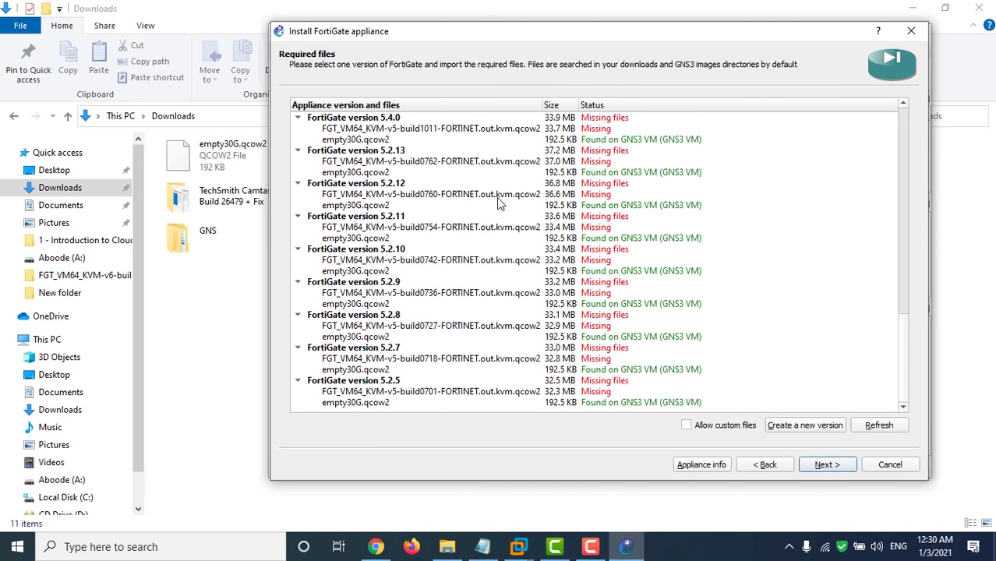
{"action": "scroll", "coordinate": [499, 202], "scroll_direction": "up", "scroll_amount": 20}
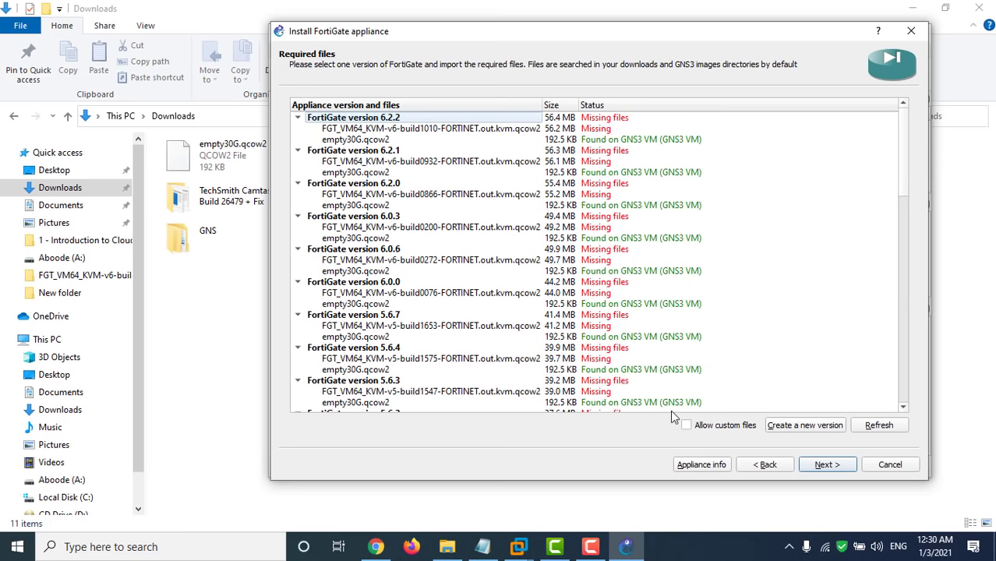
{"action": "left_click", "coordinate": [686, 425]}
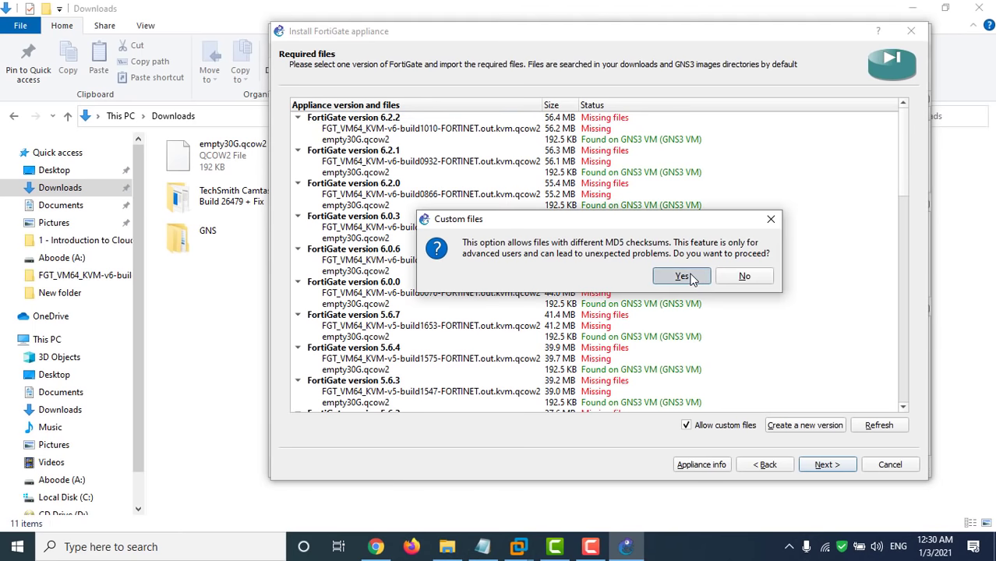
{"action": "left_click", "coordinate": [683, 275]}
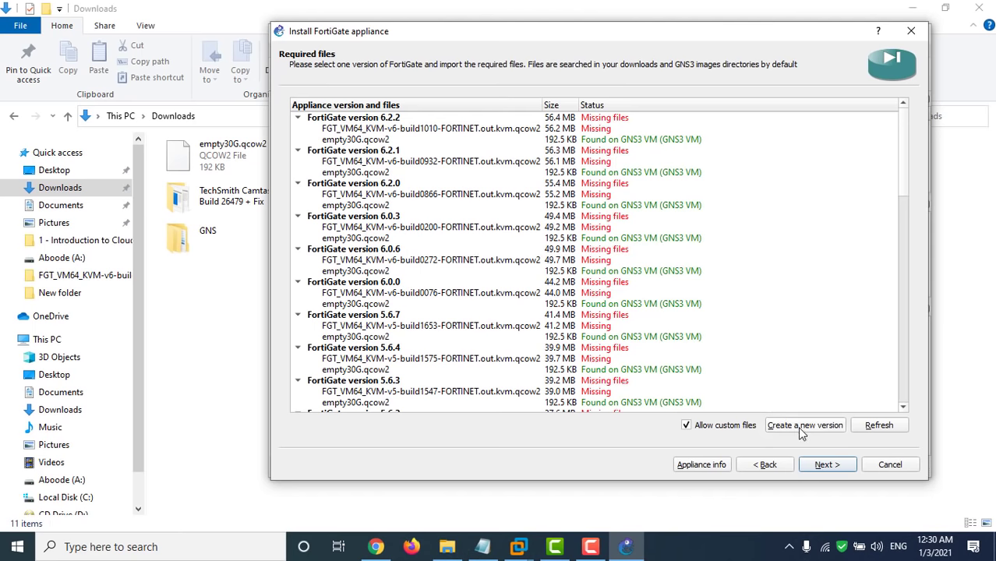
{"action": "left_click", "coordinate": [430, 141]}
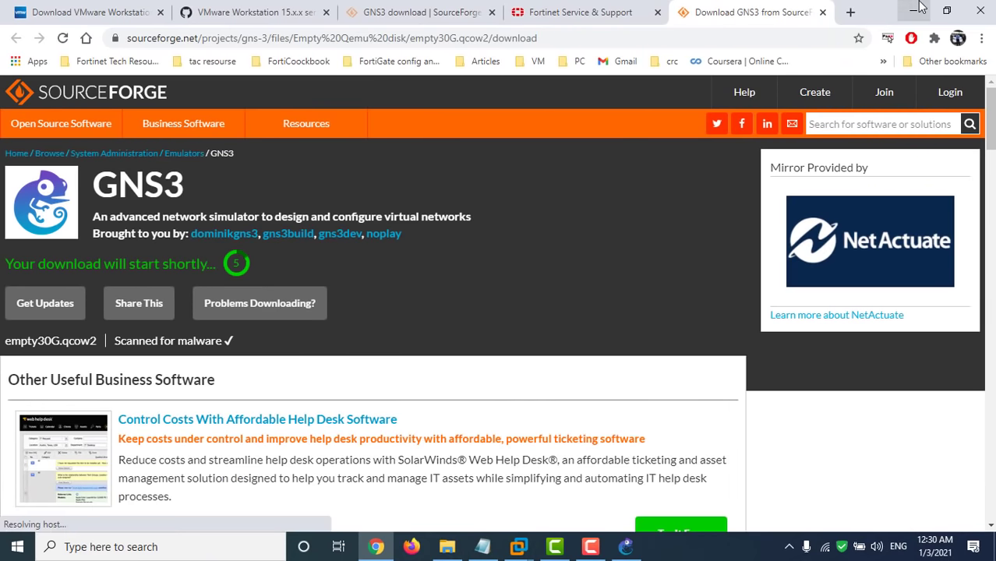
Step: Create a new FortiGate version entry named 6.2.6
{"action": "left_click", "coordinate": [916, 7]}
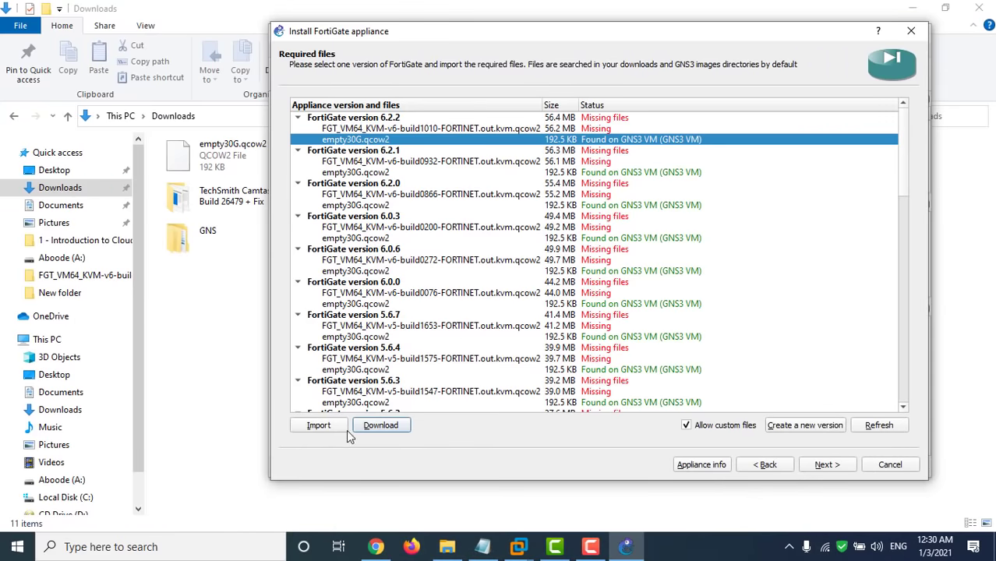
{"action": "scroll", "coordinate": [545, 374], "scroll_direction": "down", "scroll_amount": 10}
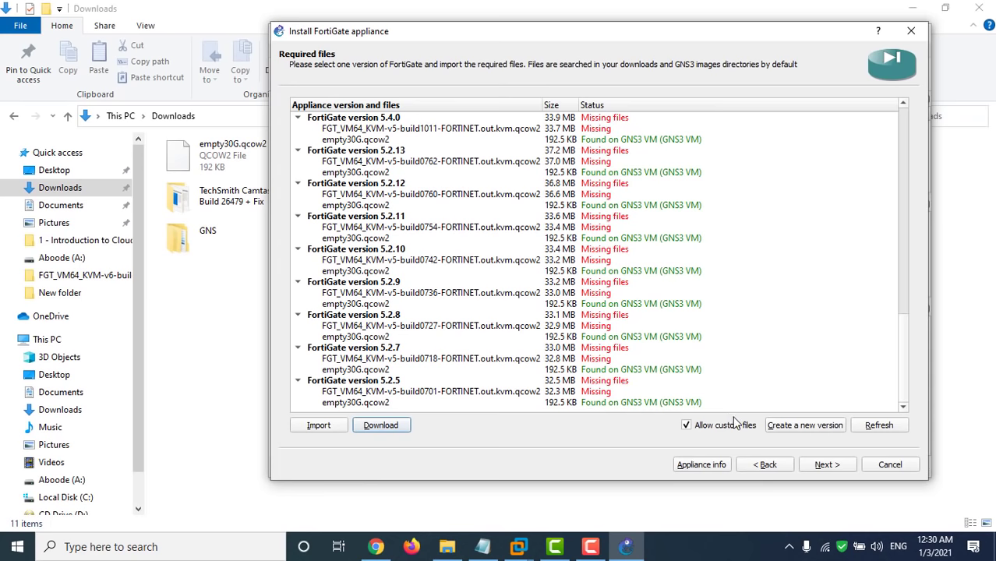
{"action": "left_click", "coordinate": [809, 431]}
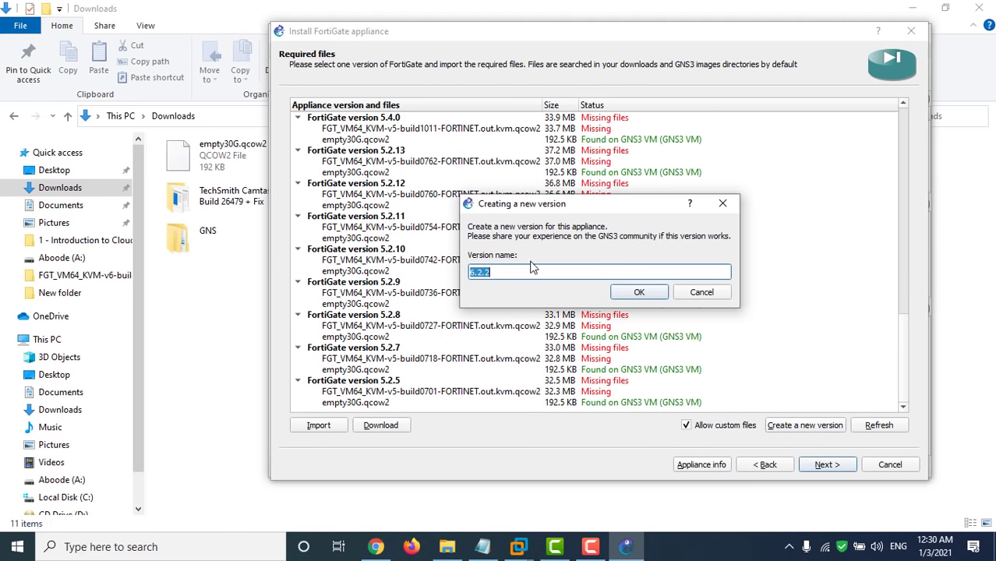
{"action": "left_click", "coordinate": [537, 274]}
{"action": "key", "text": "BackSpace"}
{"action": "type", "text": "6"}
{"action": "key", "text": "Return"}
Step: Select the build1010 part of the hda disk image filename
{"action": "double_click", "coordinate": [599, 258]}
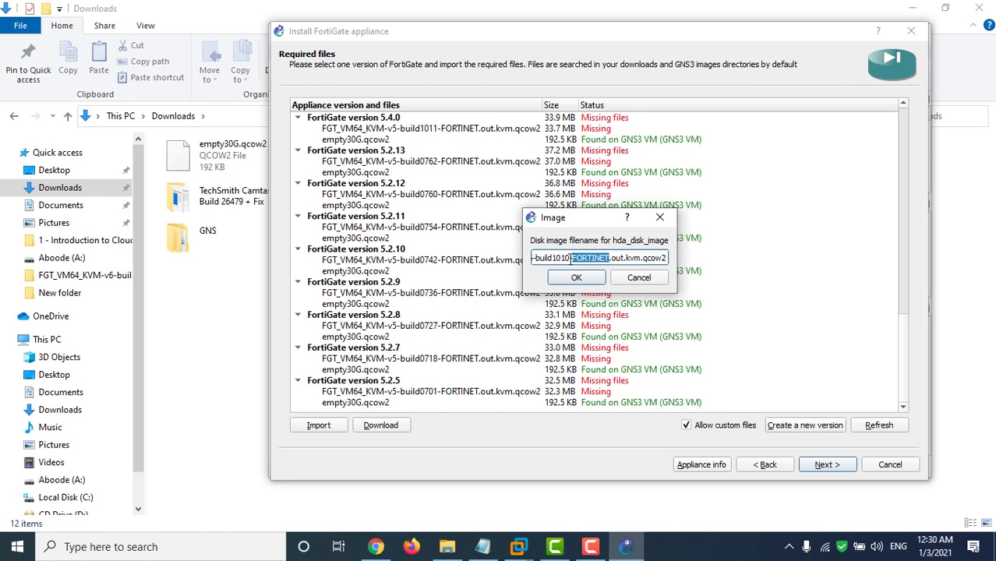
{"action": "triple_click", "coordinate": [572, 258]}
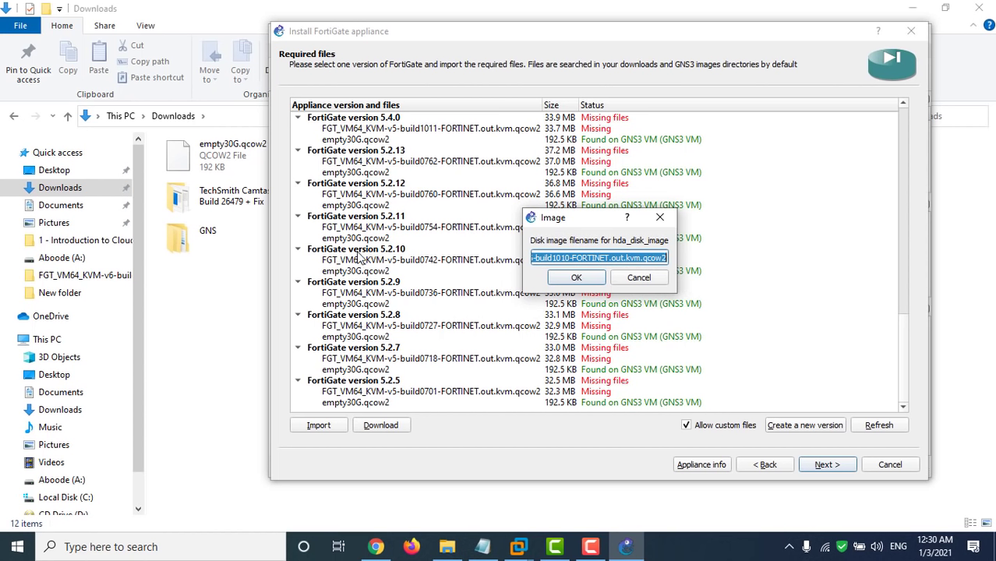
{"action": "left_click", "coordinate": [569, 258]}
{"action": "left_click_drag", "start_coordinate": [569, 258], "coordinate": [524, 258]}
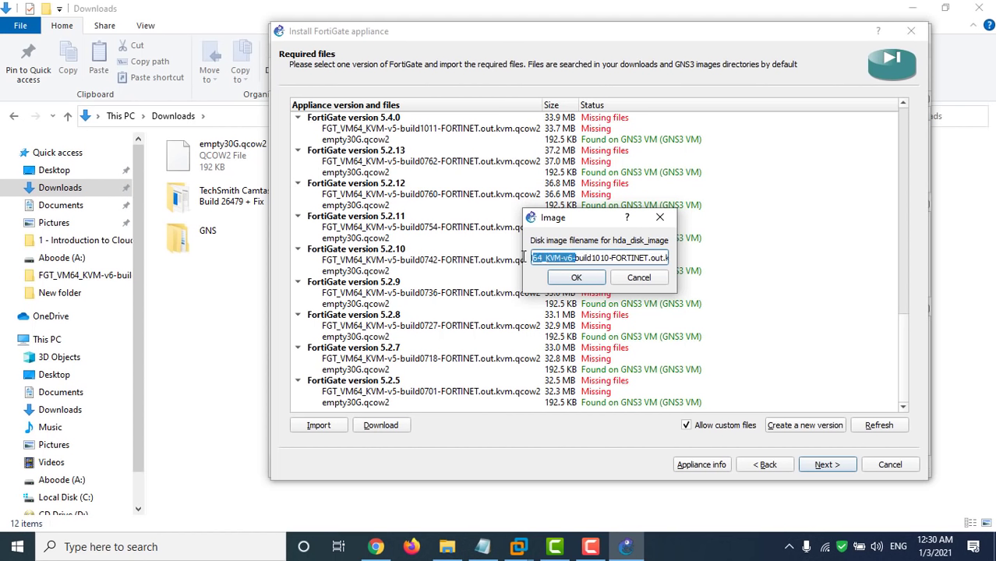
{"action": "left_click", "coordinate": [588, 258]}
{"action": "double_click", "coordinate": [597, 258]}
{"action": "left_click", "coordinate": [600, 258]}
{"action": "double_click", "coordinate": [599, 258]}
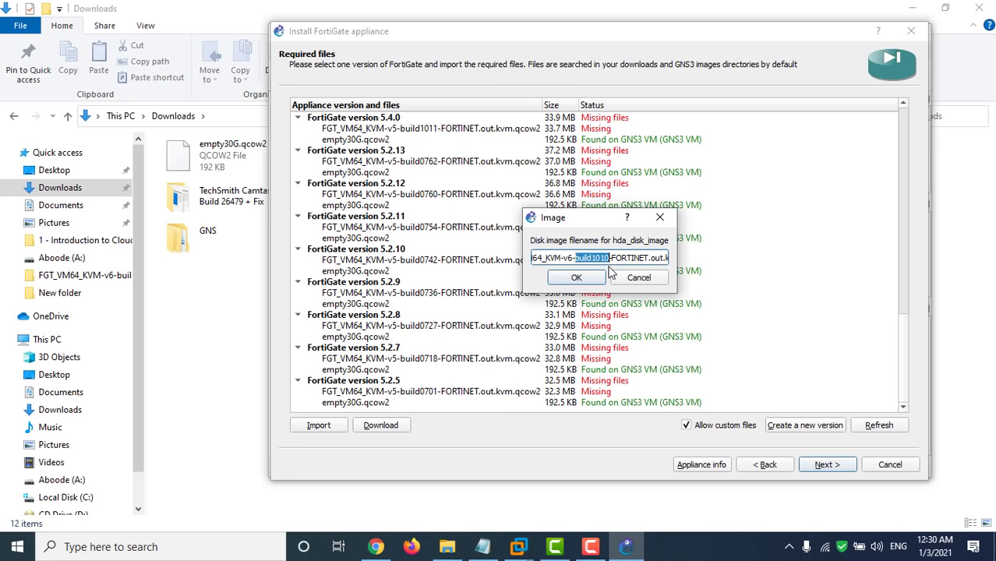
{"action": "mouse_move", "coordinate": [455, 556]}
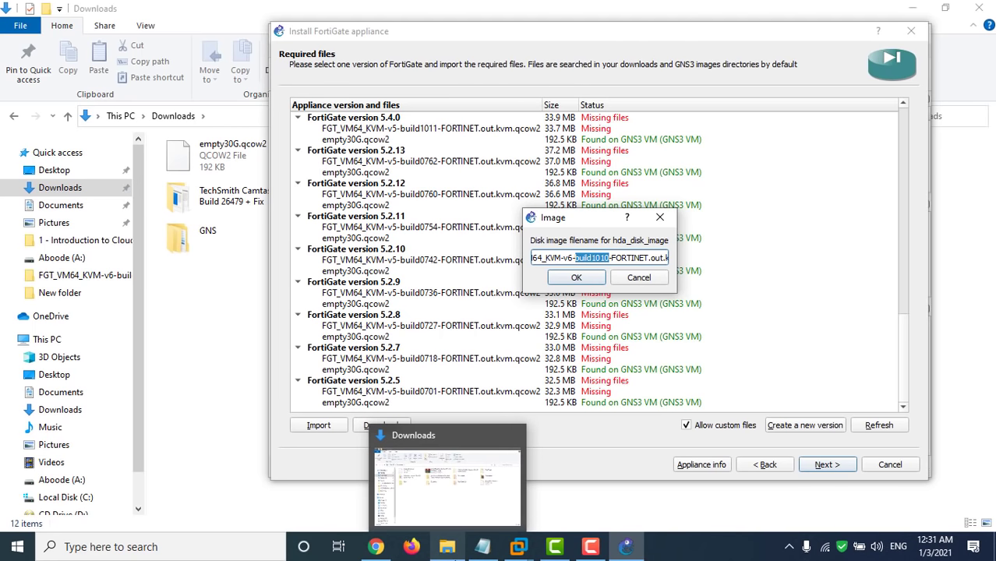
{"action": "left_click", "coordinate": [458, 553]}
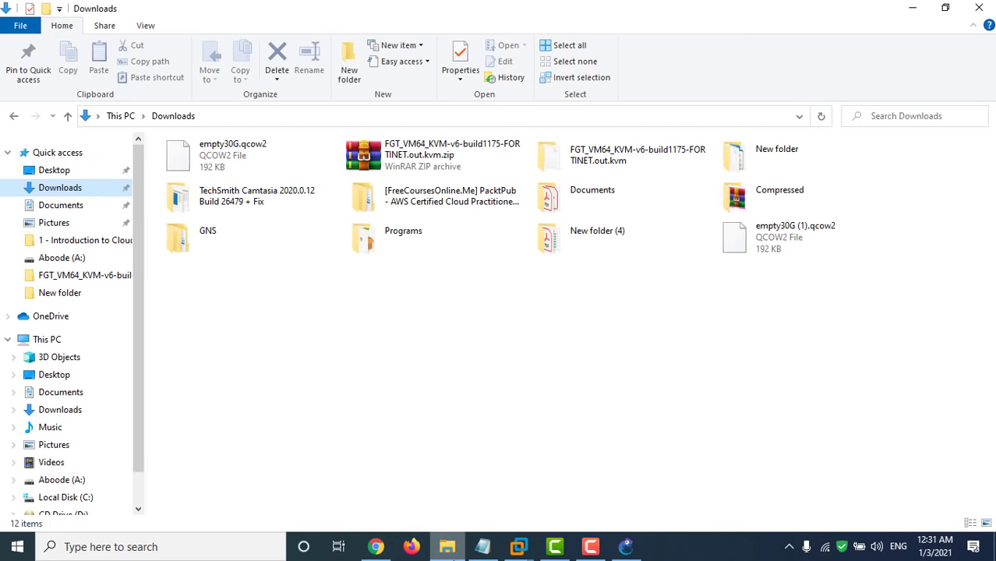
{"action": "left_click", "coordinate": [459, 553]}
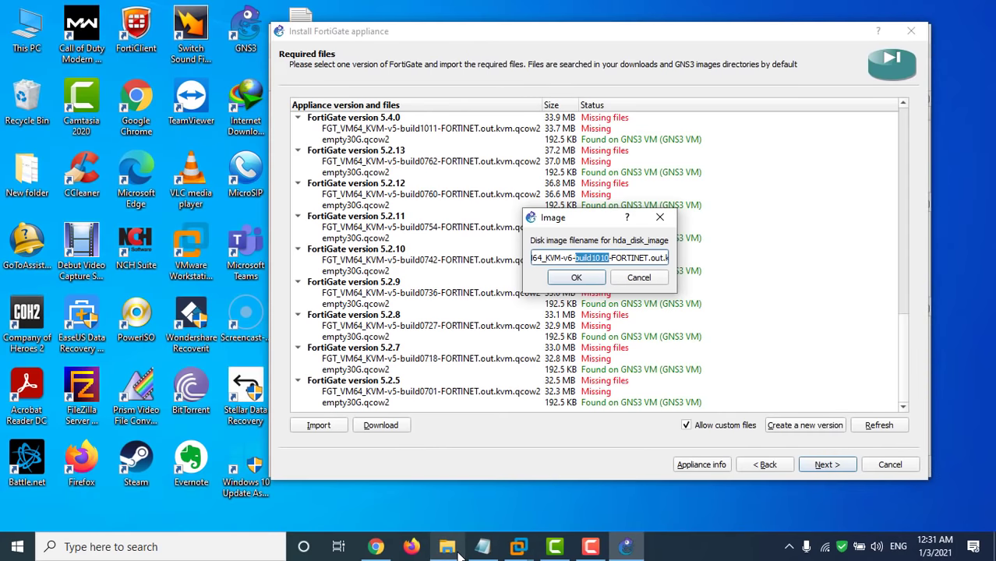
{"action": "left_click", "coordinate": [459, 553]}
{"action": "double_click", "coordinate": [609, 168]}
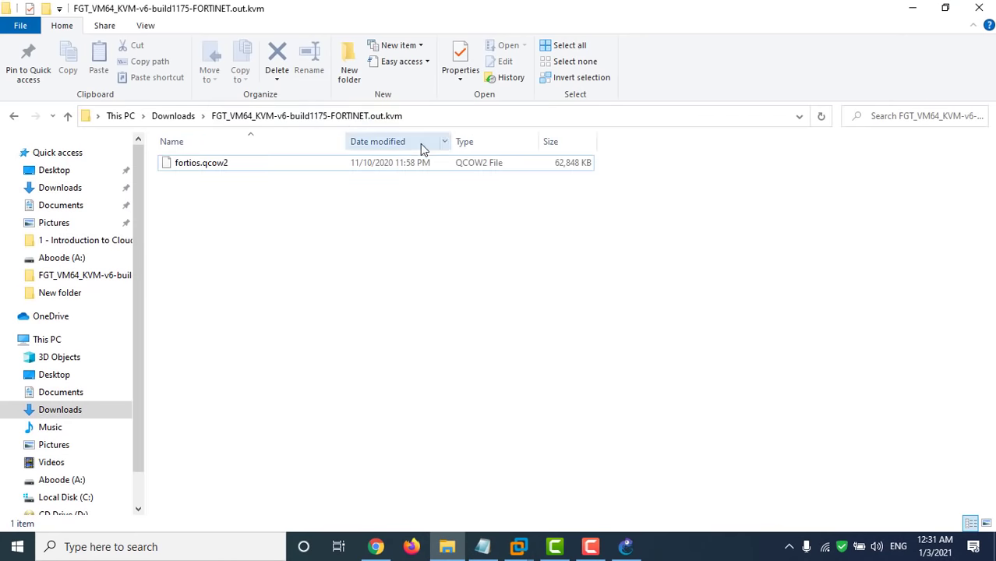
{"action": "left_click", "coordinate": [13, 116]}
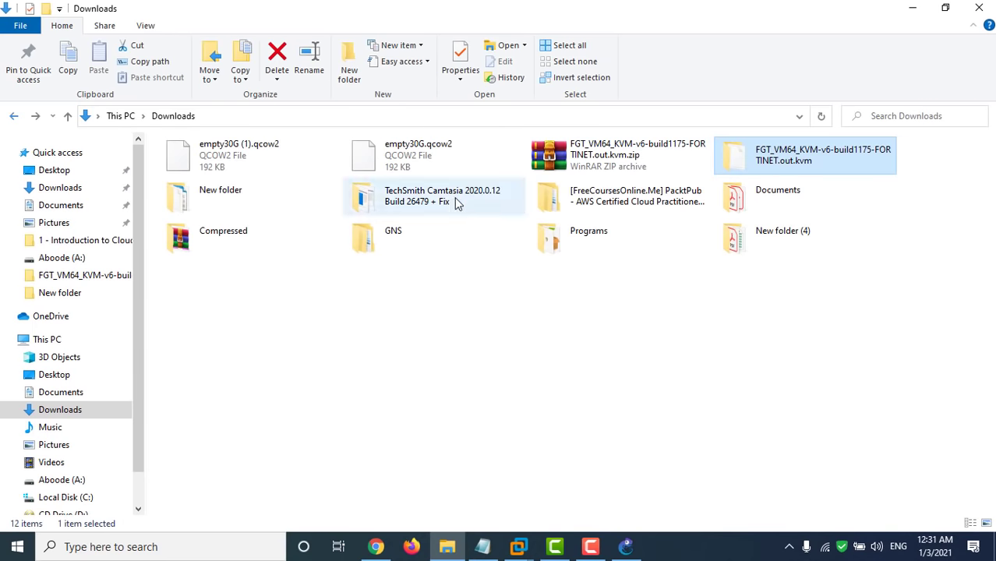
{"action": "left_click", "coordinate": [660, 149]}
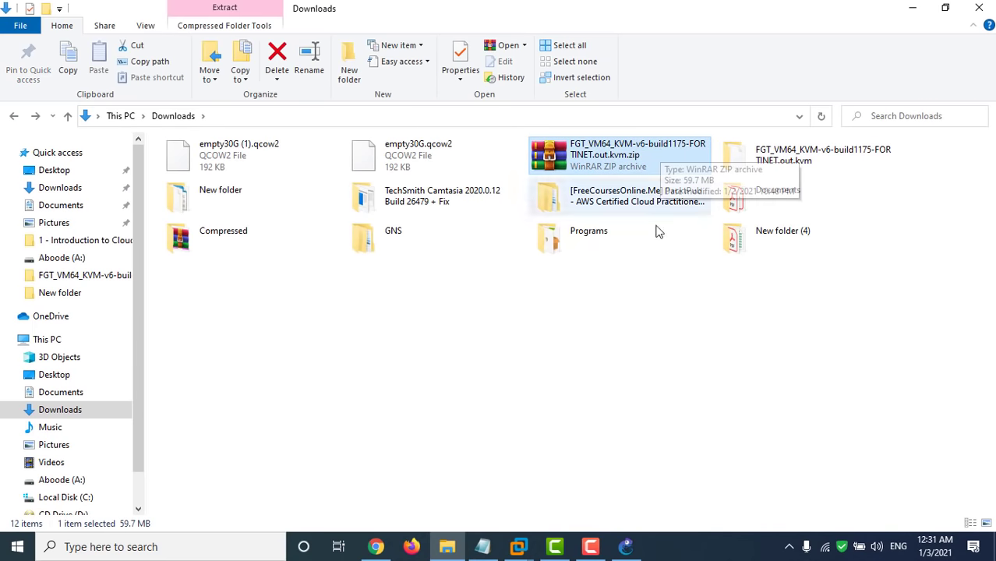
{"action": "left_click", "coordinate": [627, 546]}
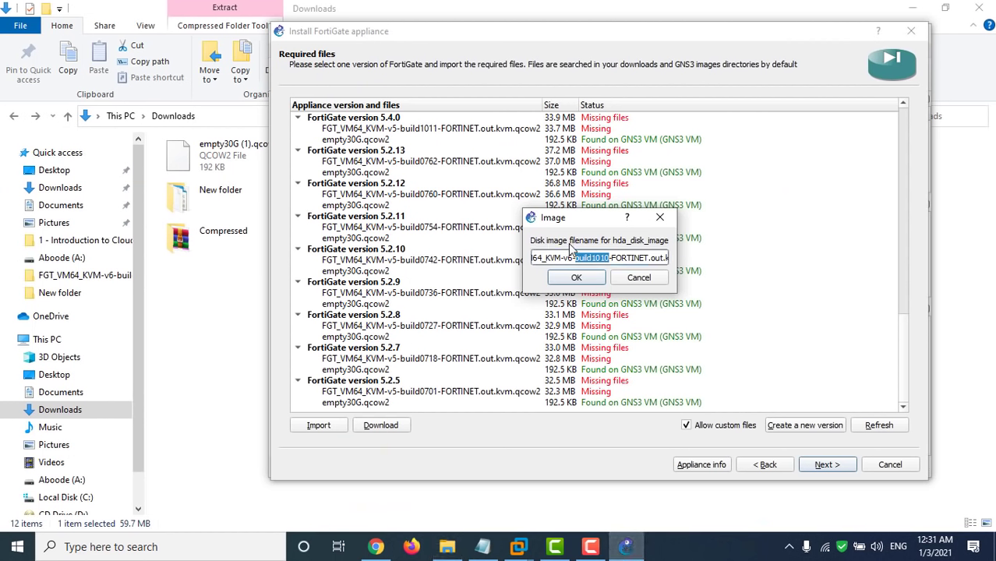
{"action": "left_click", "coordinate": [601, 258]}
{"action": "key", "text": "BackSpace"}
Step: Change the hda image build number to 1175 and accept empty30G.qcow2 as the hdb image
{"action": "key", "text": "Delete"}
{"action": "key", "text": "Delete"}
{"action": "type", "text": "17"}
{"action": "left_click", "coordinate": [577, 279]}
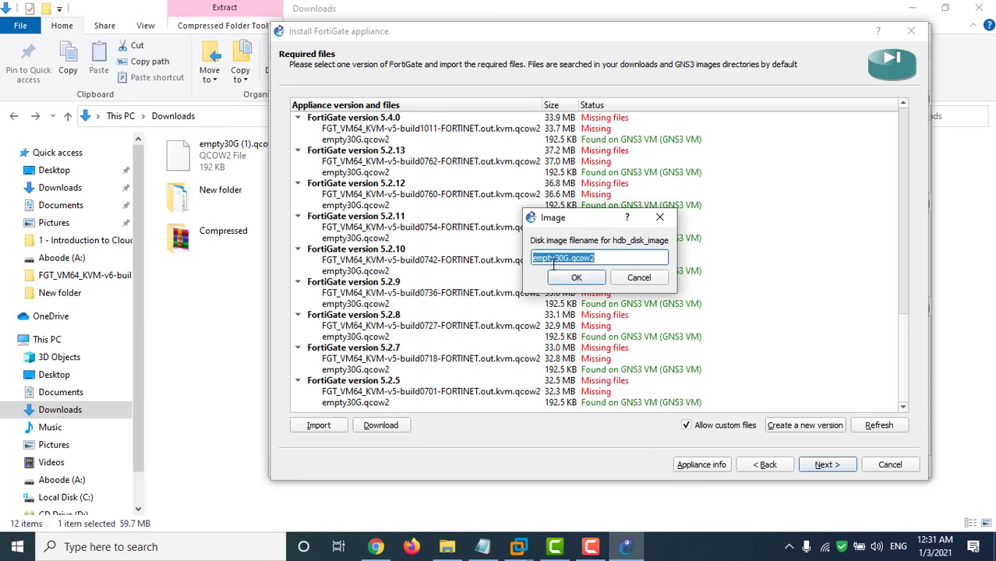
{"action": "left_click", "coordinate": [577, 277]}
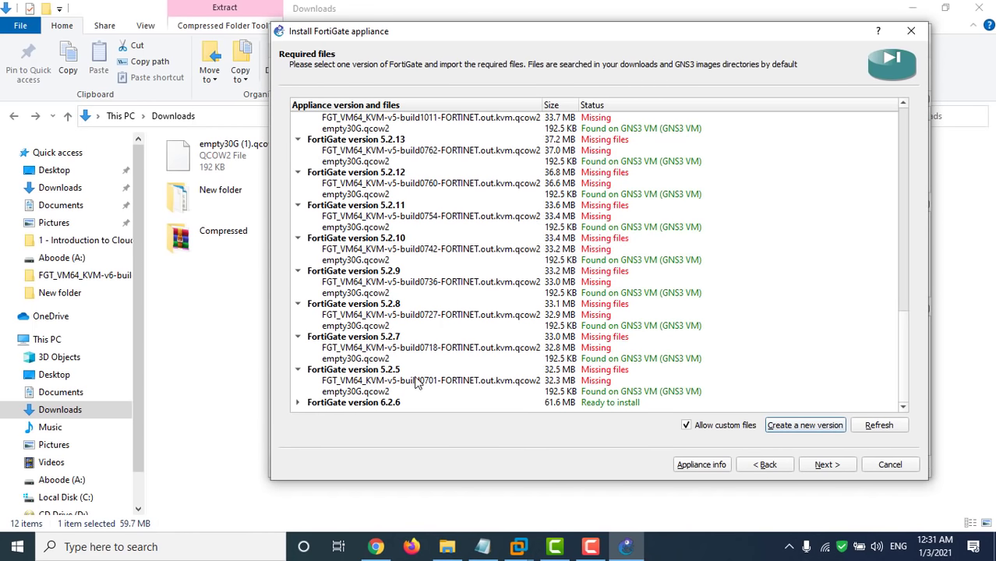
Step: Inspect version 6.2.6's image files and browse the Downloads folder without importing anything
{"action": "left_click", "coordinate": [298, 403]}
{"action": "left_click", "coordinate": [335, 402]}
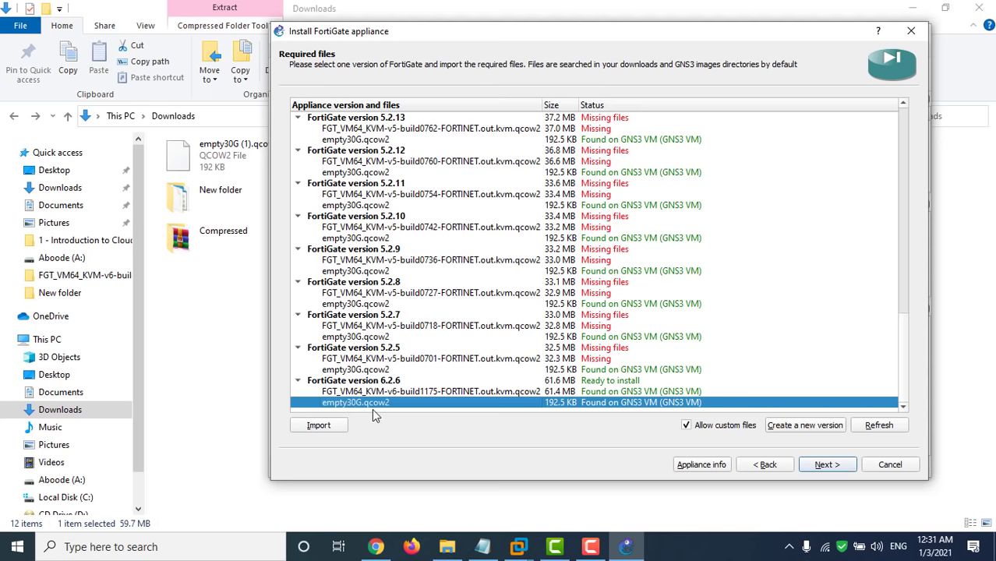
{"action": "left_click", "coordinate": [327, 426]}
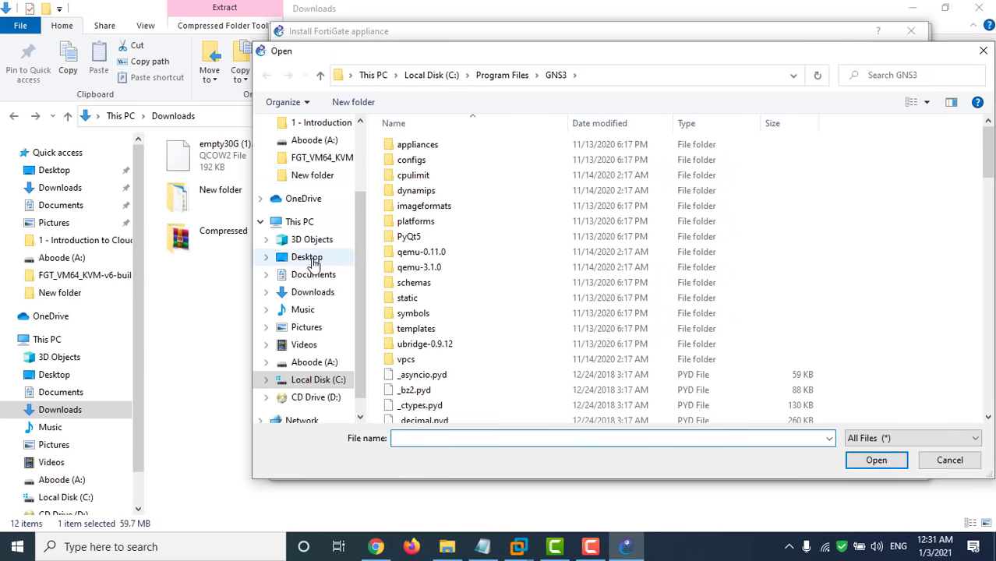
{"action": "left_click", "coordinate": [316, 293]}
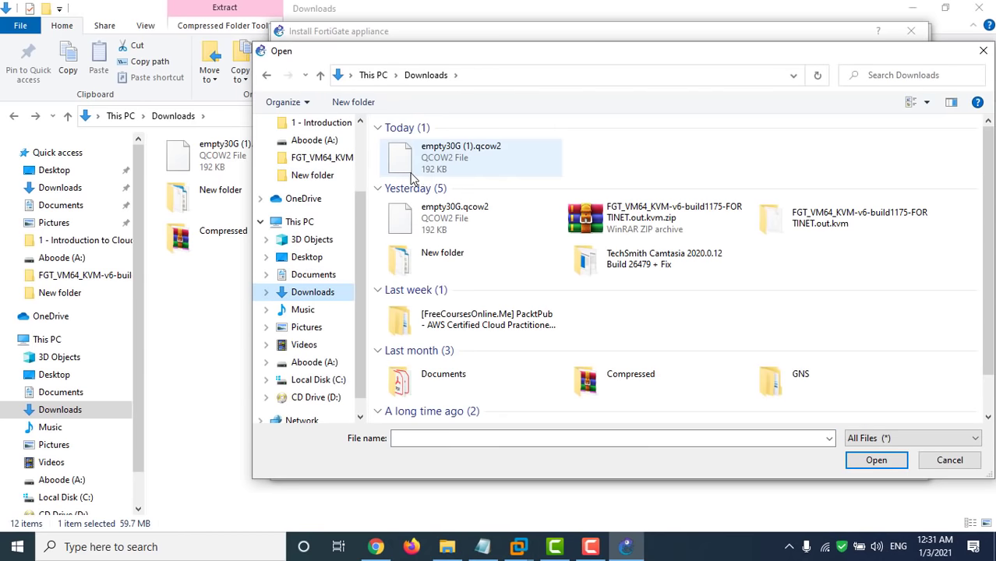
{"action": "left_click", "coordinate": [983, 50]}
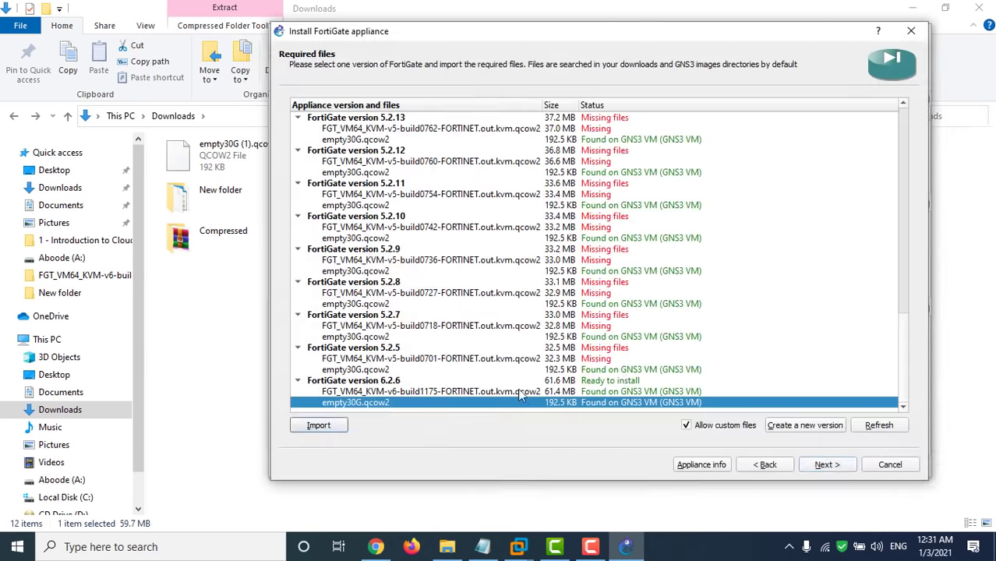
{"action": "left_click", "coordinate": [321, 426]}
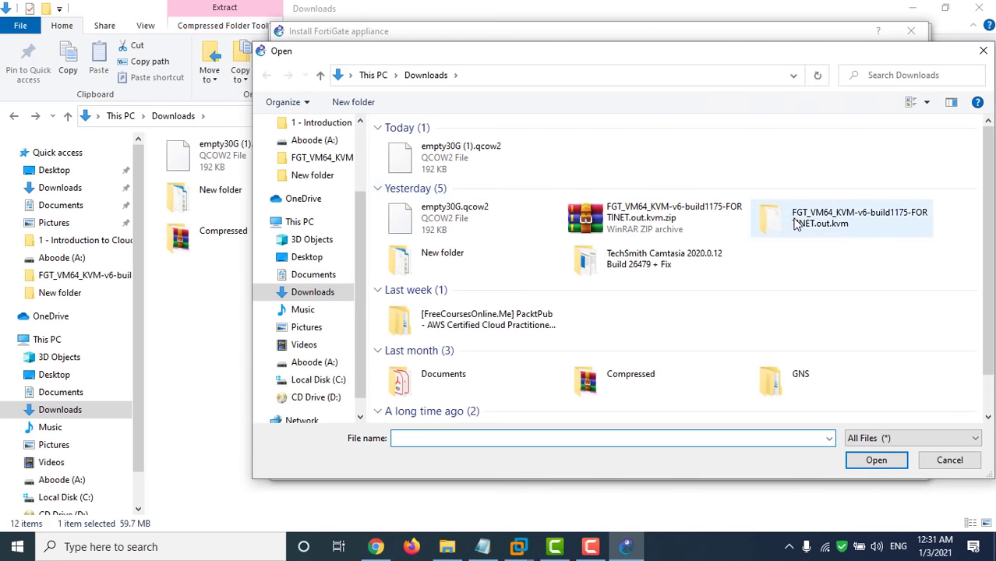
{"action": "double_click", "coordinate": [797, 225]}
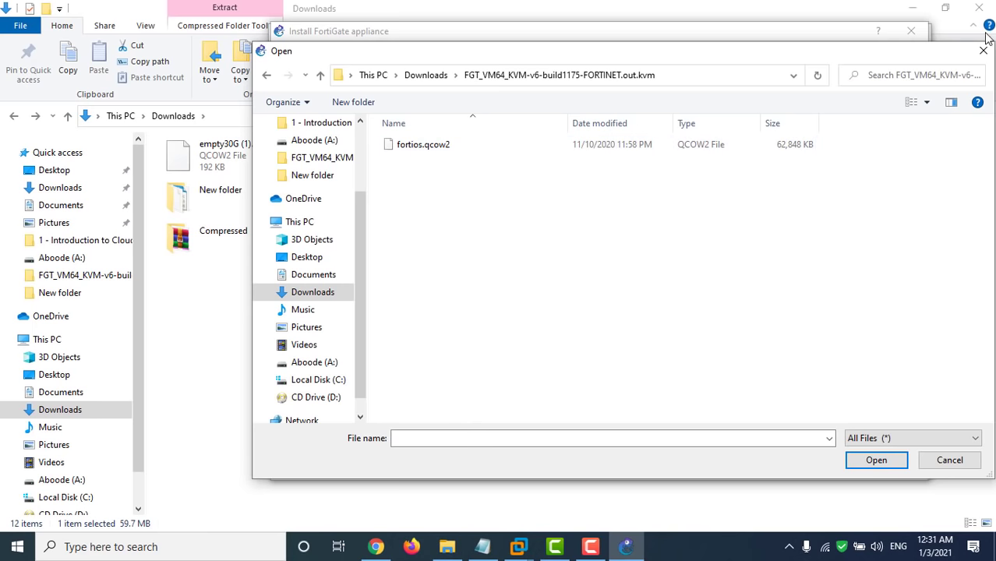
{"action": "left_click", "coordinate": [984, 51]}
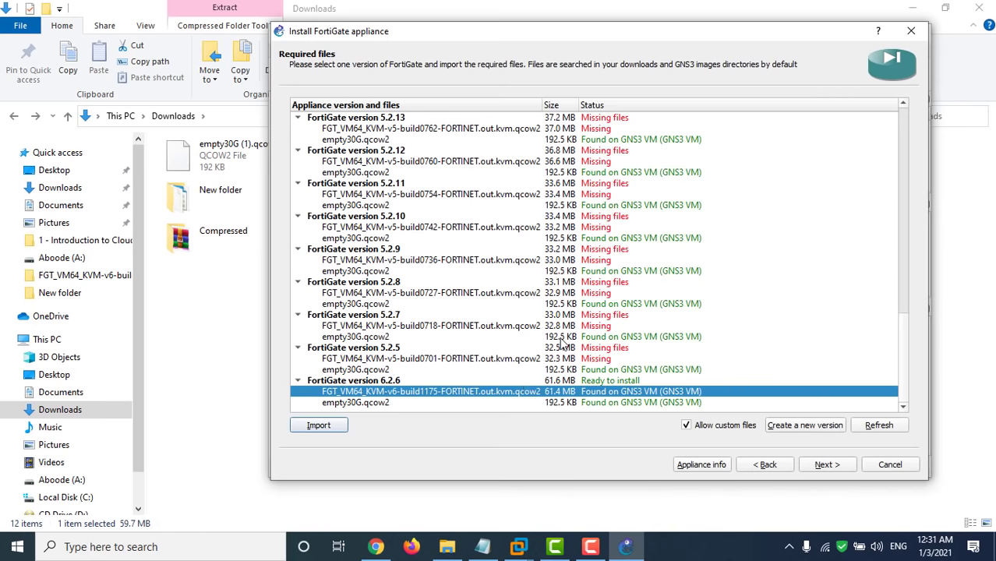
Step: Install FortiGate version 6.2.6 and acknowledge the new appliance template
{"action": "left_click", "coordinate": [460, 403]}
{"action": "left_click", "coordinate": [396, 381]}
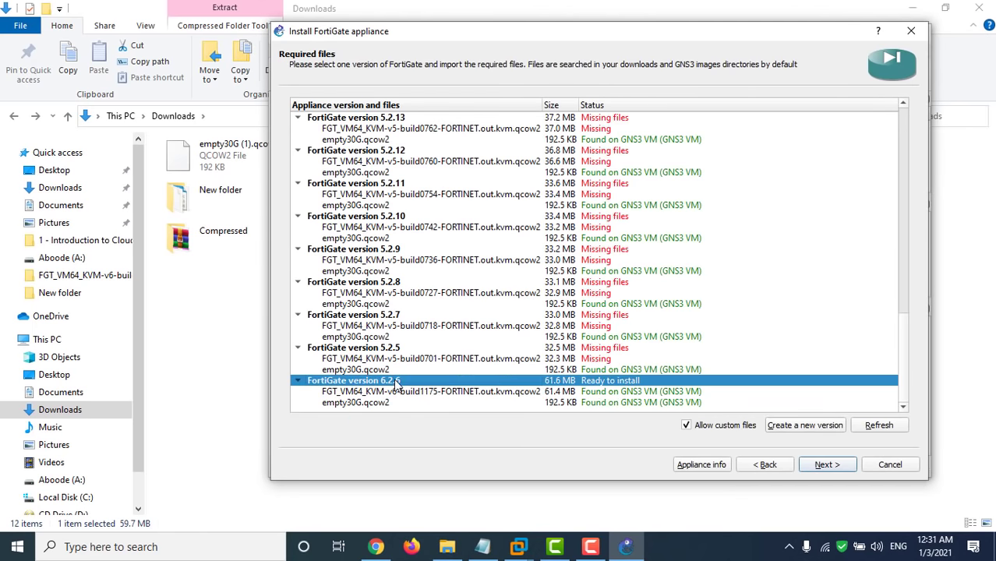
{"action": "left_click", "coordinate": [828, 465]}
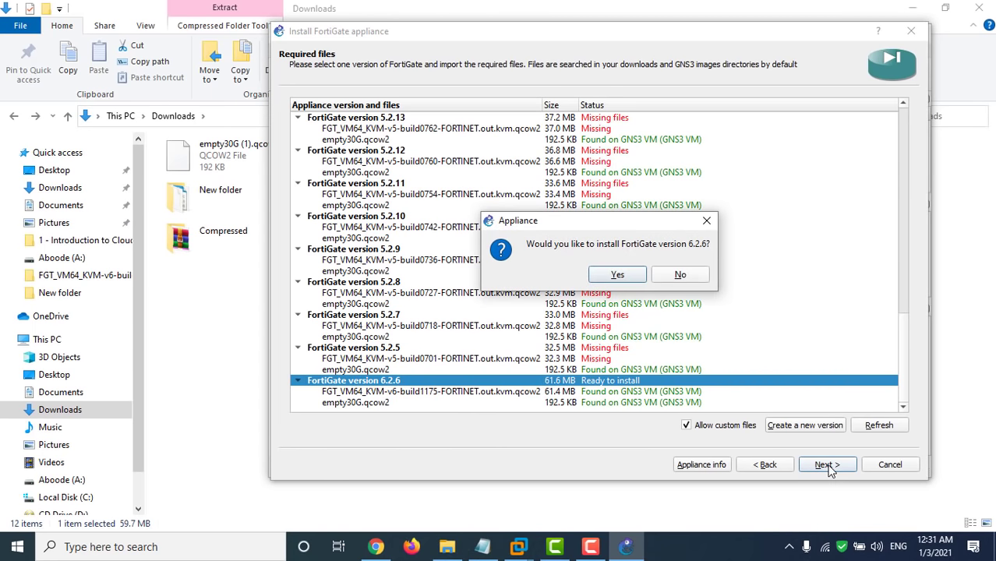
{"action": "left_click", "coordinate": [616, 275]}
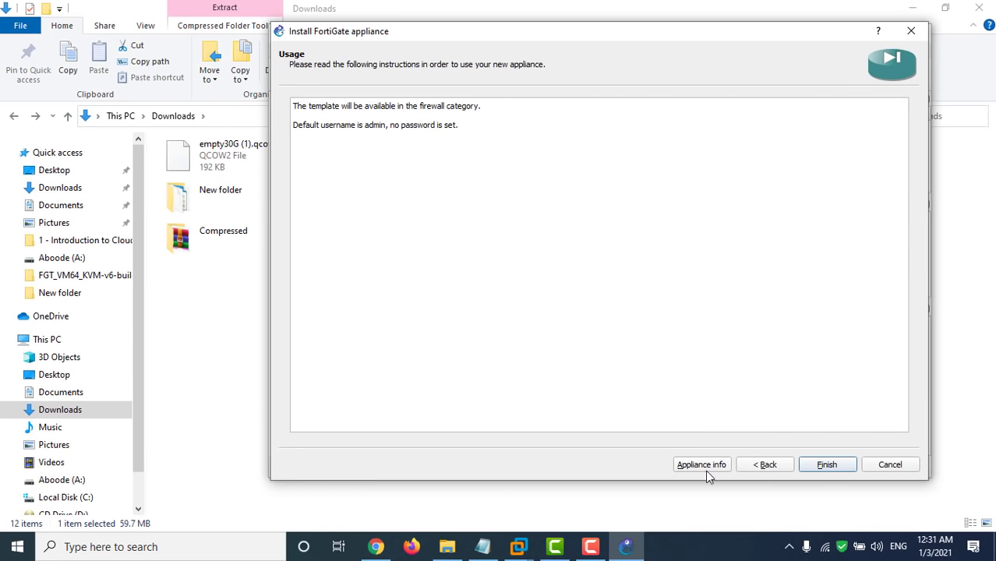
{"action": "left_click", "coordinate": [828, 463]}
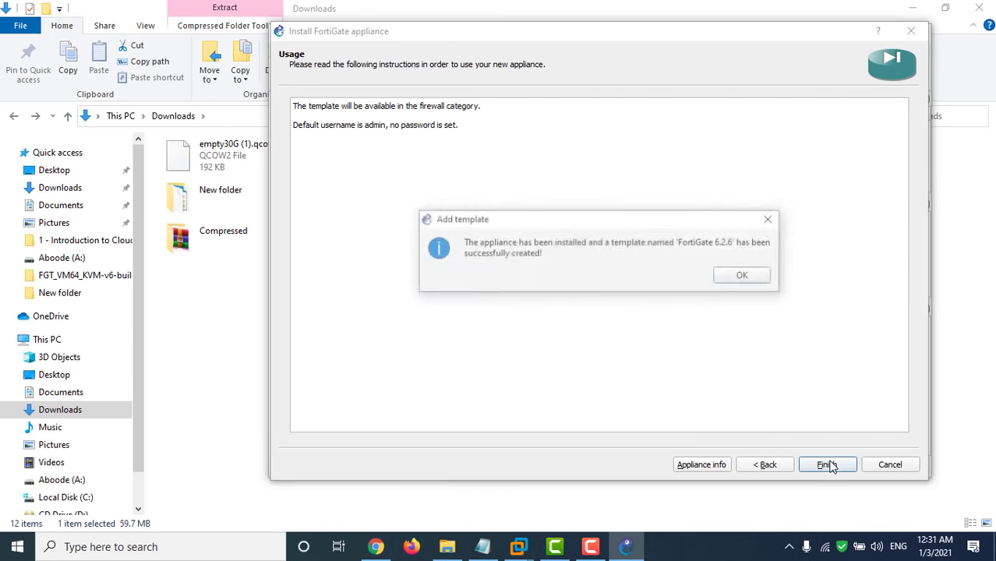
{"action": "left_click", "coordinate": [747, 279]}
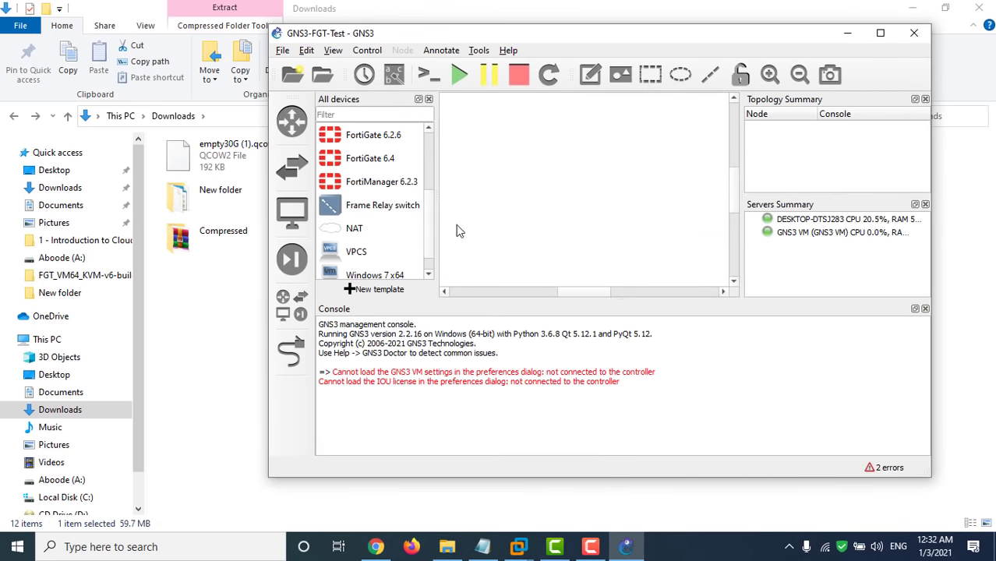
Step: Place a Cloud node on the GNS3 VM server and a FortiGate 6.2.6 node beside it
{"action": "scroll", "coordinate": [398, 216], "scroll_direction": "up", "scroll_amount": 3}
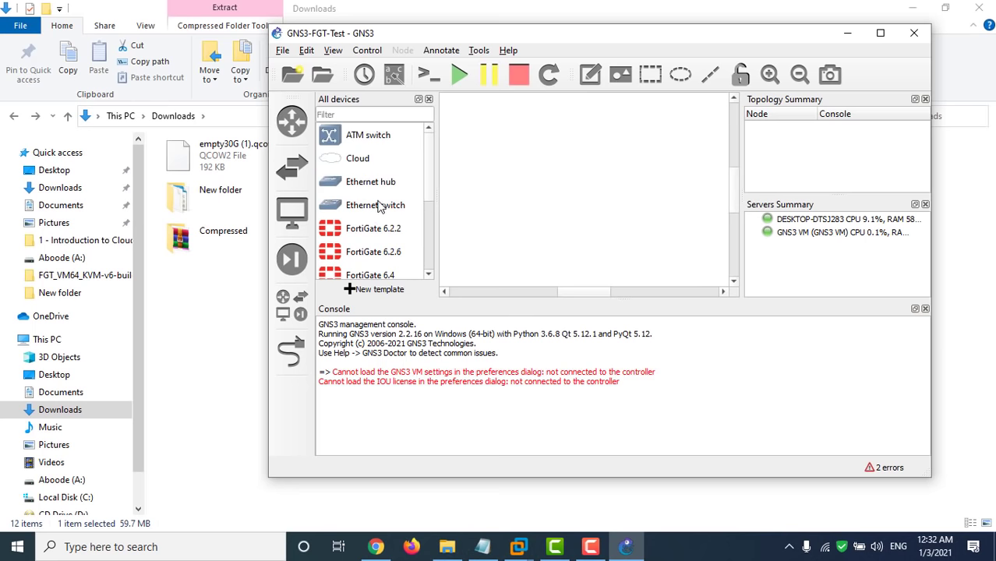
{"action": "left_click_drag", "start_coordinate": [351, 152], "coordinate": [548, 139]}
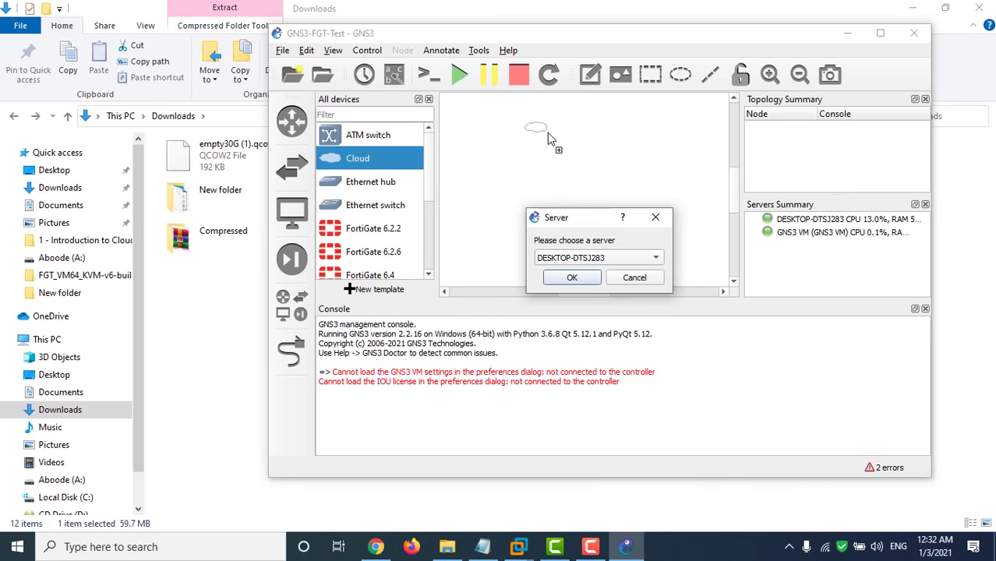
{"action": "left_click", "coordinate": [600, 257]}
{"action": "left_click", "coordinate": [593, 274]}
{"action": "left_click", "coordinate": [576, 279]}
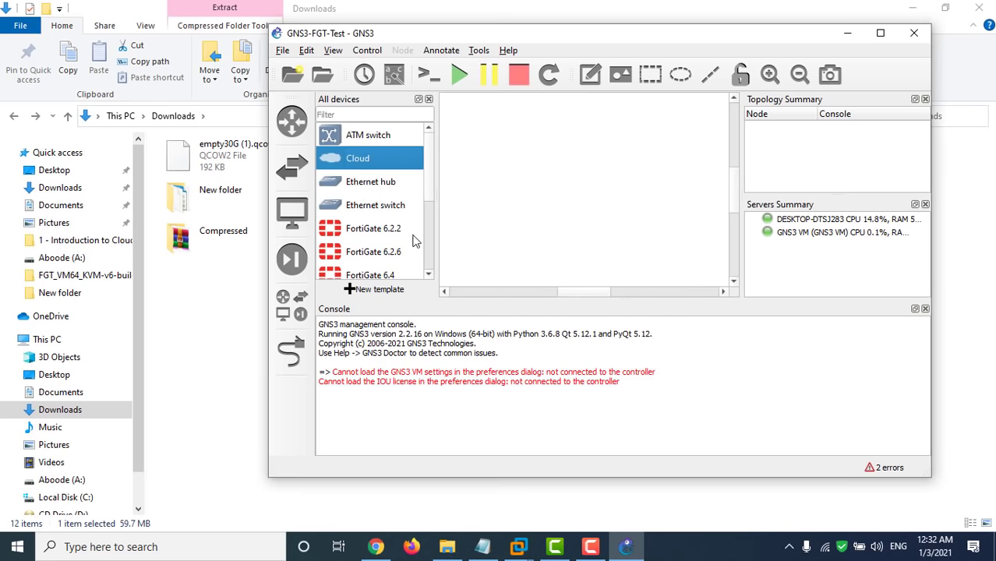
{"action": "left_click_drag", "start_coordinate": [382, 246], "coordinate": [503, 221]}
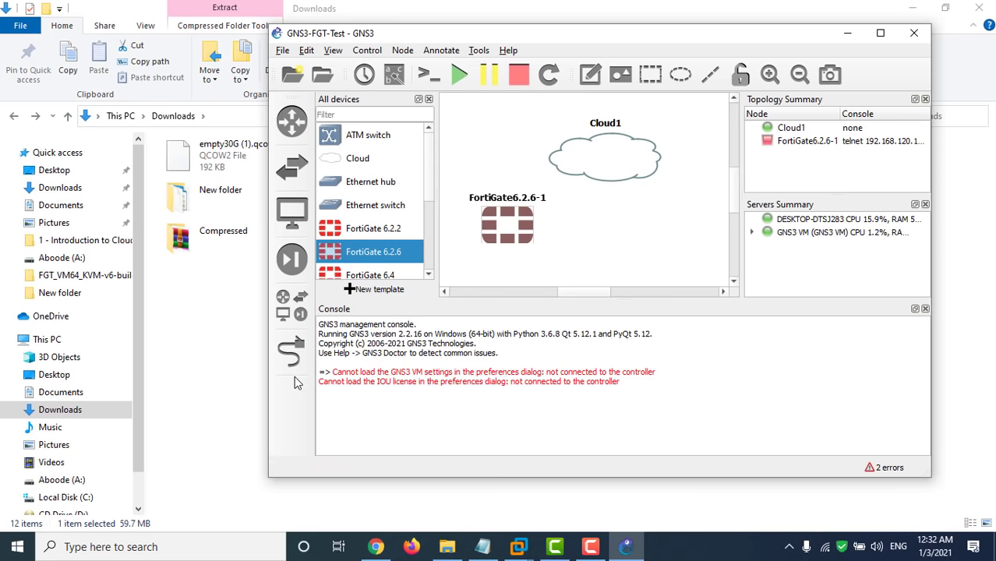
Step: Link FortiGate Port1 to Cloud1 eth0, start all nodes, and close File Explorer
{"action": "left_click", "coordinate": [291, 351]}
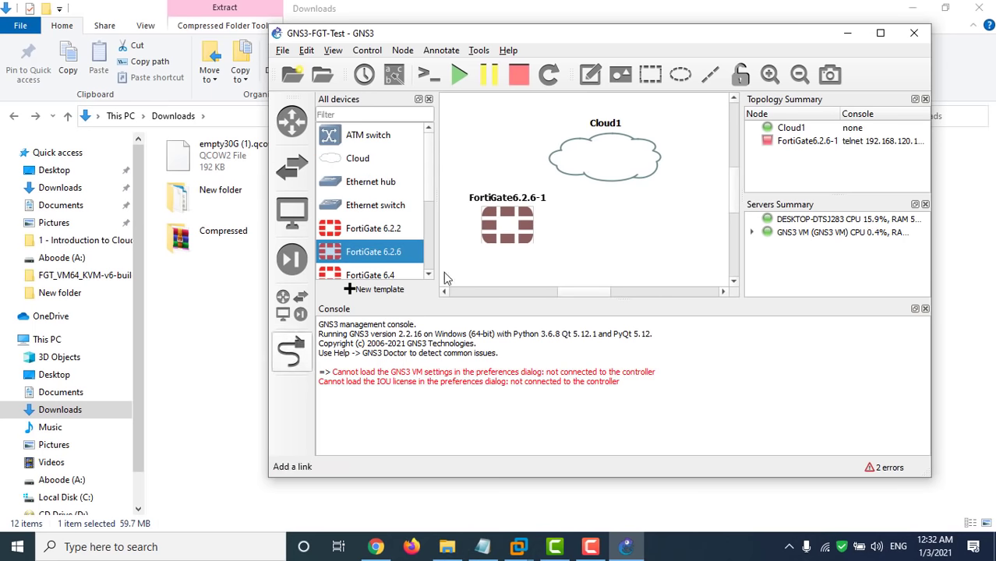
{"action": "left_click", "coordinate": [291, 351]}
{"action": "left_click", "coordinate": [485, 241]}
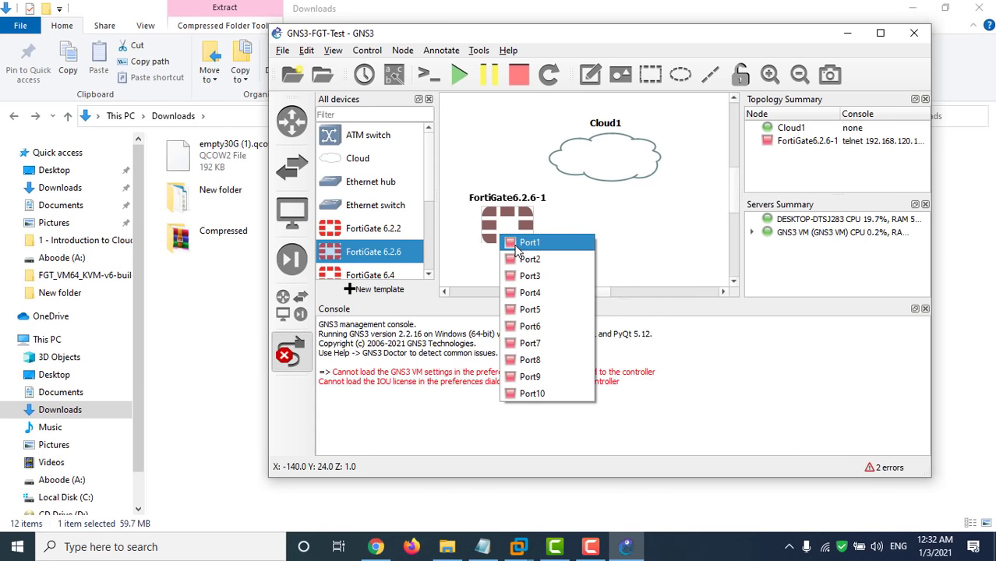
{"action": "left_click", "coordinate": [538, 247]}
{"action": "left_click", "coordinate": [597, 173]}
{"action": "left_click", "coordinate": [596, 174]}
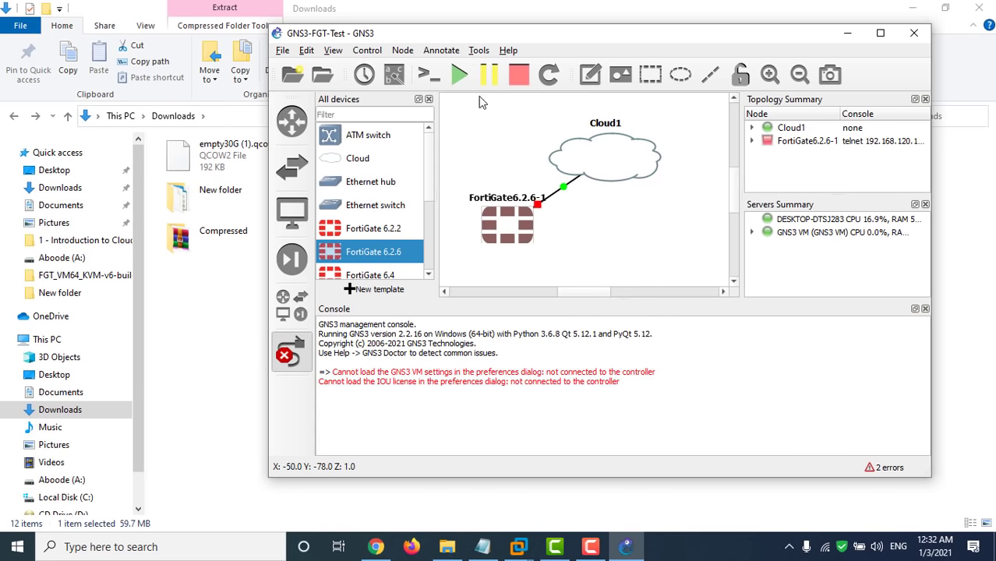
{"action": "left_click", "coordinate": [460, 74]}
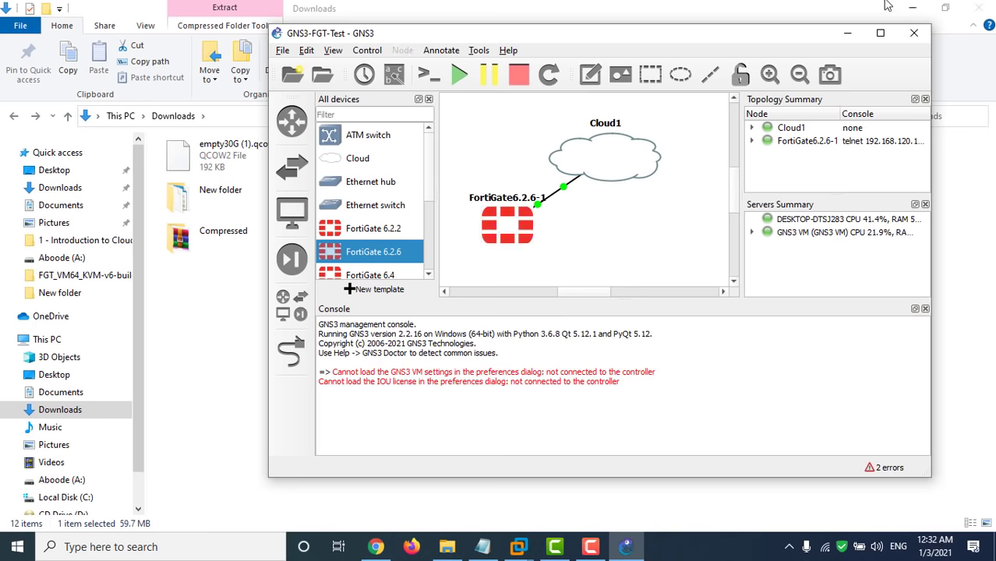
{"action": "left_click", "coordinate": [975, 8]}
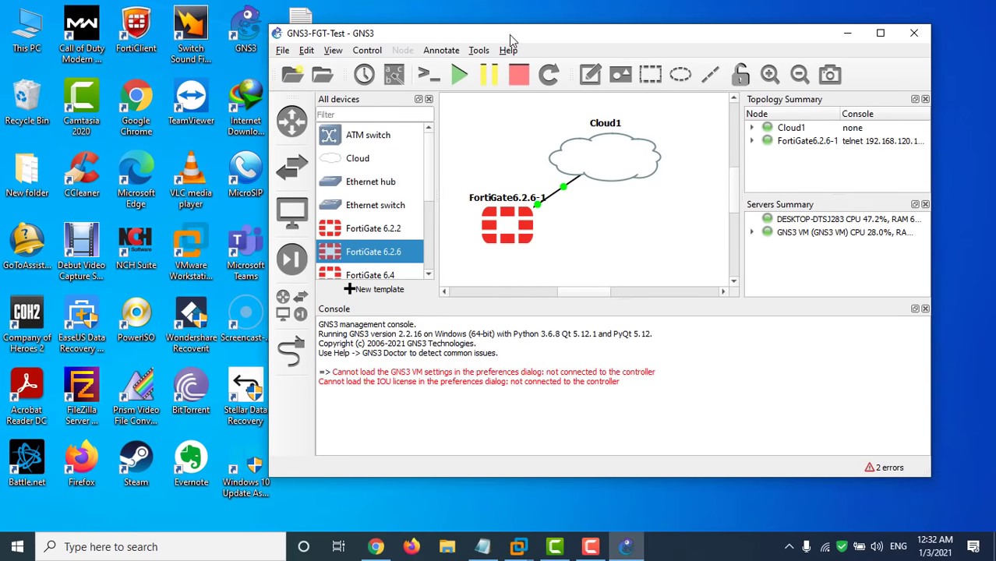
Step: Move the GNS3 window down and to the left while the FortiGate boots
{"action": "mouse_move", "coordinate": [507, 35]}
{"action": "left_mouse_down"}
{"action": "mouse_move", "coordinate": [302, 53]}
{"action": "mouse_move", "coordinate": [278, 42]}
{"action": "left_mouse_up"}
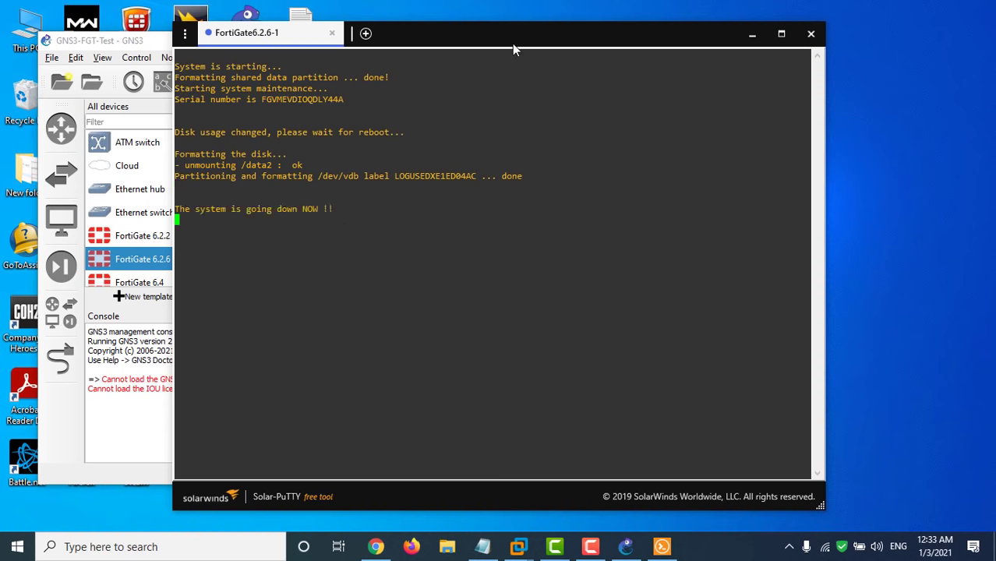
Step: Place the Solar-PuTTY console to the right of GNS3 and watch the Restarting system output
{"action": "left_click_drag", "start_coordinate": [512, 45], "coordinate": [694, 43]}
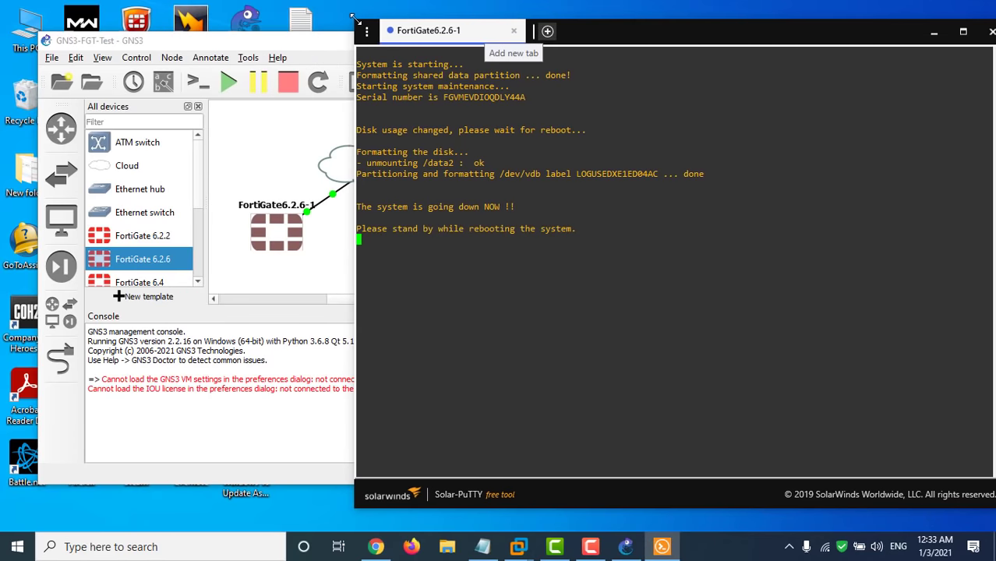
{"action": "left_click_drag", "start_coordinate": [561, 31], "coordinate": [672, 75]}
{"action": "left_click_drag", "start_coordinate": [421, 48], "coordinate": [362, 49]}
{"action": "left_click", "coordinate": [764, 280]}
{"action": "left_click_drag", "start_coordinate": [739, 80], "coordinate": [689, 56]}
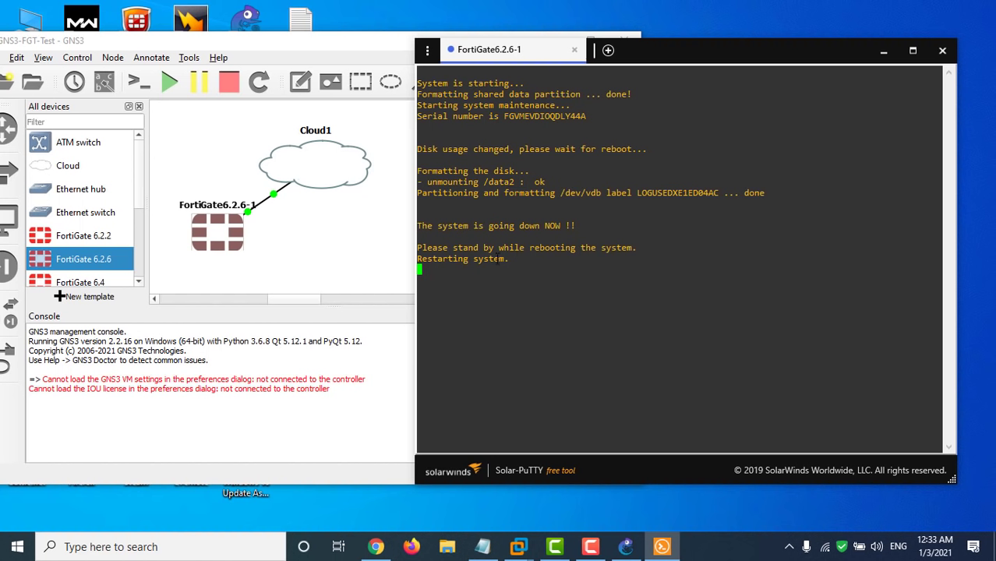
{"action": "triple_click", "coordinate": [496, 259]}
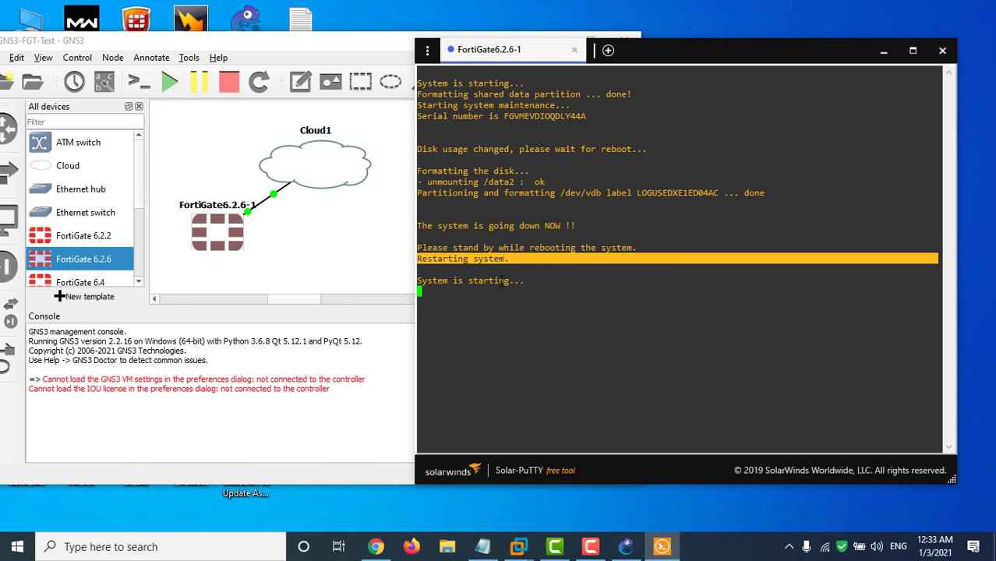
{"action": "left_click", "coordinate": [501, 280]}
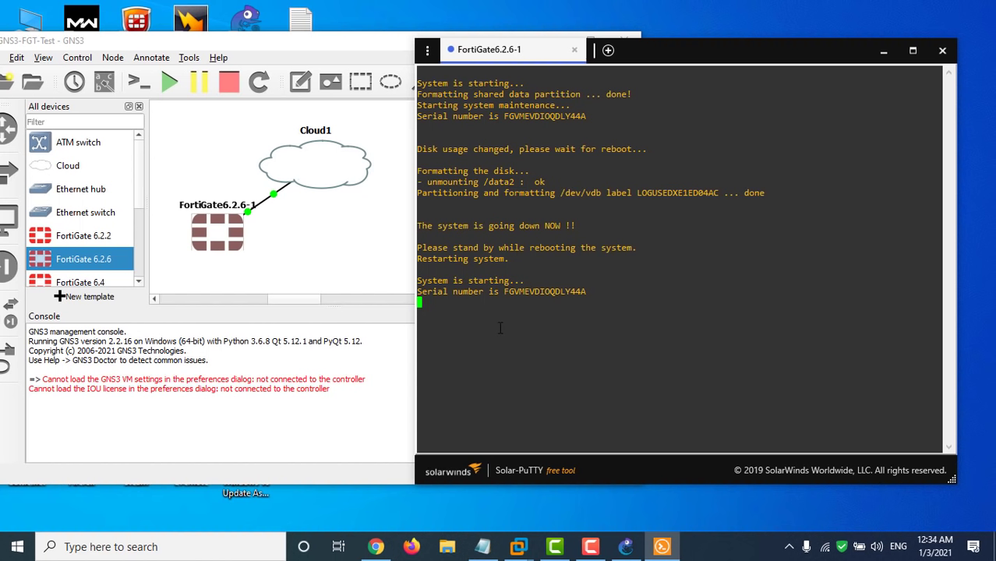
Step: Log in as admin, set a new admin password, and show interface labels on the GNS3 link
{"action": "type", "text": "admin"}
{"action": "key", "text": "Return"}
{"action": "key", "text": "Return"}
{"action": "type", "text": "admin"}
{"action": "key", "text": "Return"}
{"action": "type", "text": "admin"}
{"action": "key", "text": "Return"}
{"action": "type", "text": "diagnose ip address list i"}
{"action": "key", "text": "BackSpace"}
{"action": "key", "text": "Return"}
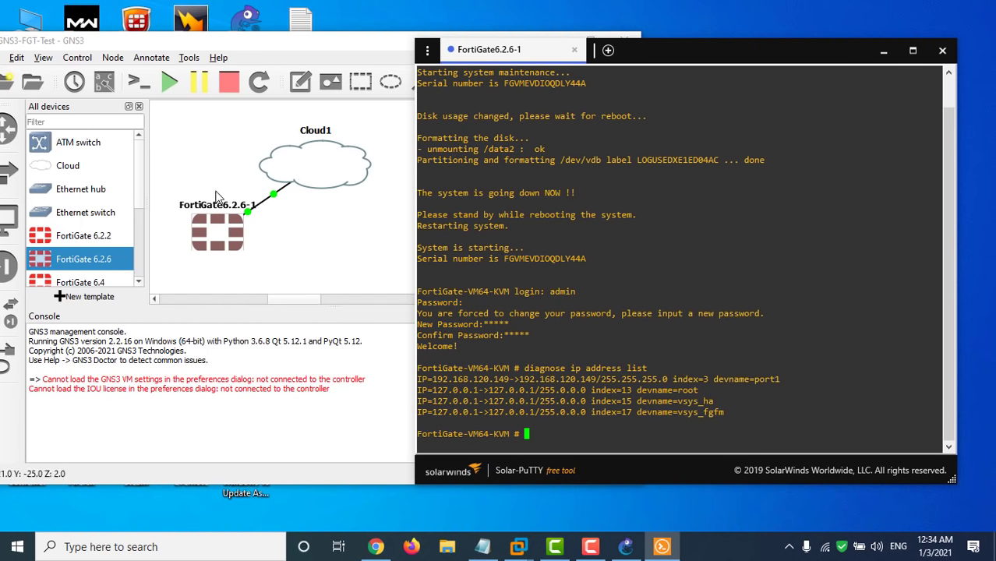
{"action": "left_click", "coordinate": [105, 83]}
{"action": "left_click", "coordinate": [105, 83]}
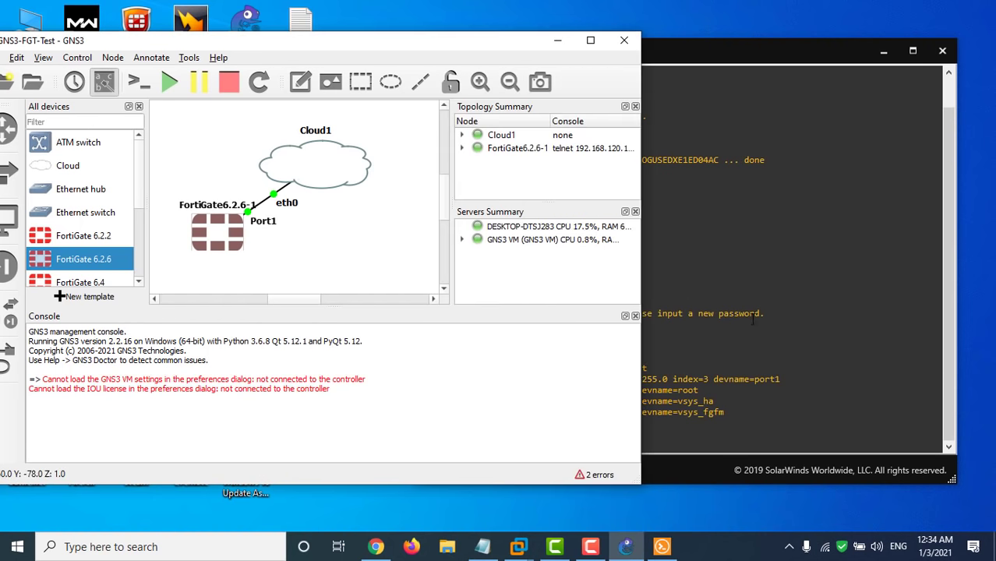
{"action": "left_click", "coordinate": [652, 379]}
Step: Enter config system interface and show the configuration of all interfaces
{"action": "type", "text": "config system interface"}
{"action": "key", "text": "Return"}
{"action": "type", "text": "show"}
{"action": "key", "text": "Return"}
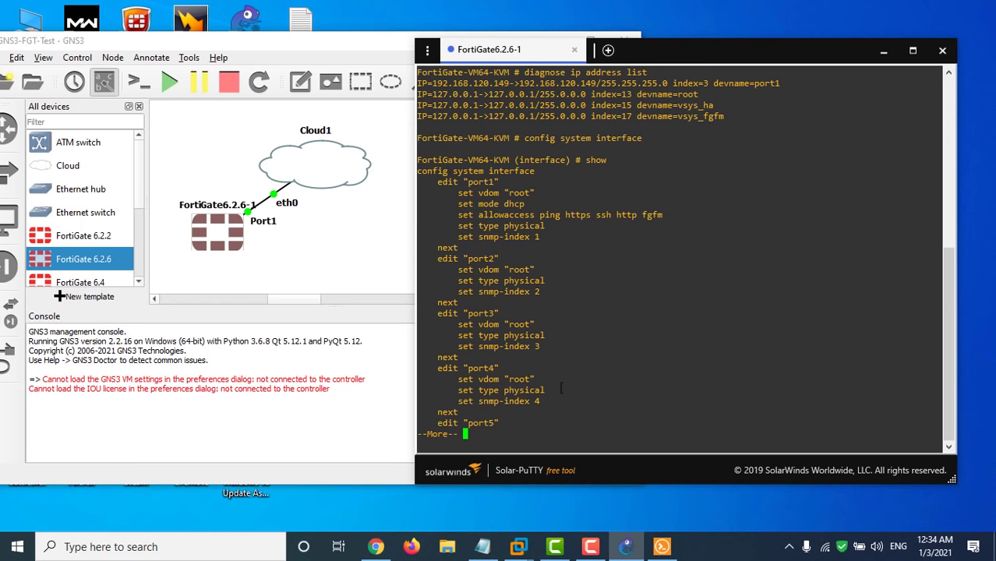
Step: Review port1's DHCP settings with get and show, then confirm 192.168.120.149 via diagnose ip address list
{"action": "type", "text": "qedit port1"}
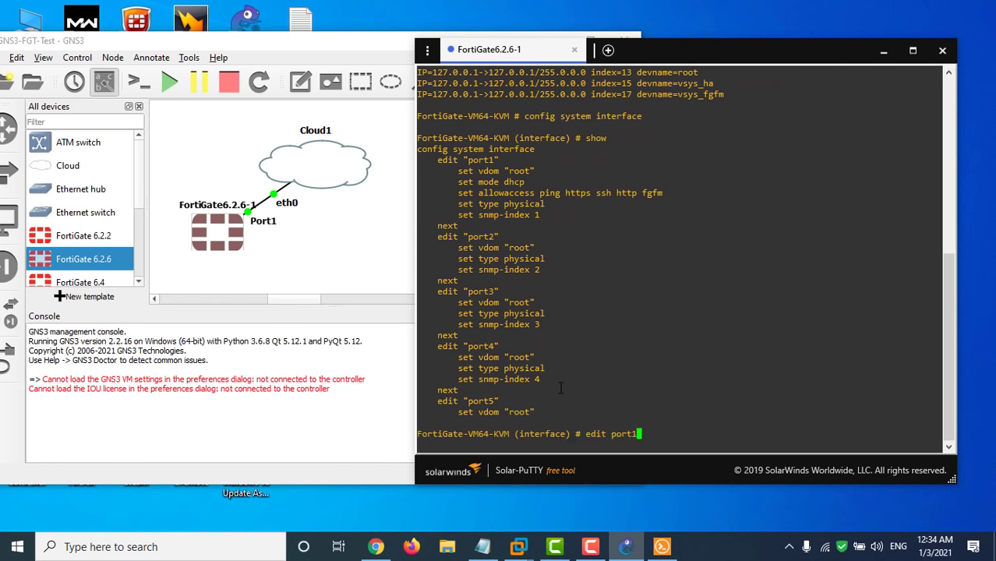
{"action": "key", "text": "Return"}
{"action": "type", "text": "get"}
{"action": "key", "text": "Return"}
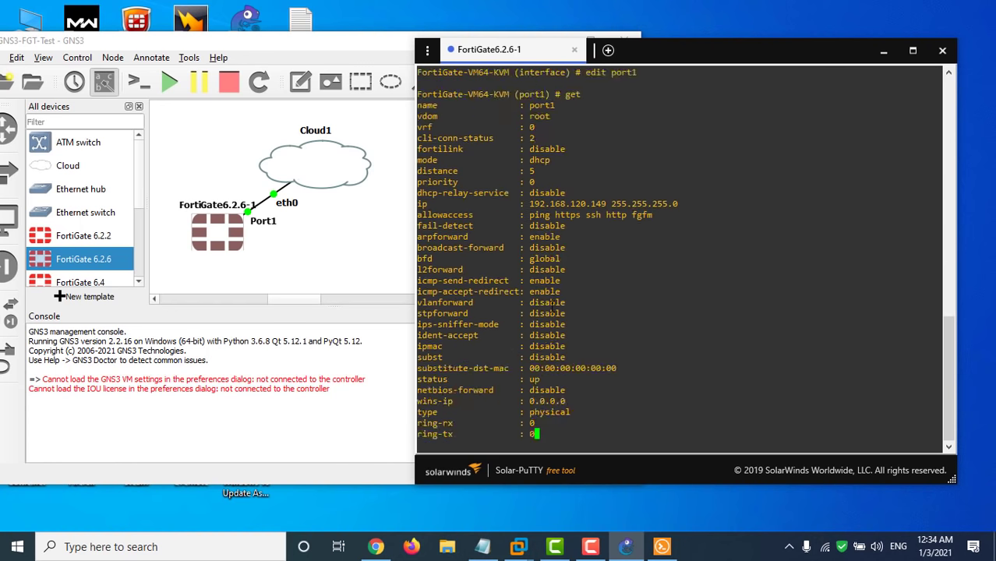
{"action": "key", "text": "space"}
{"action": "type", "text": "show"}
{"action": "key", "text": "Return"}
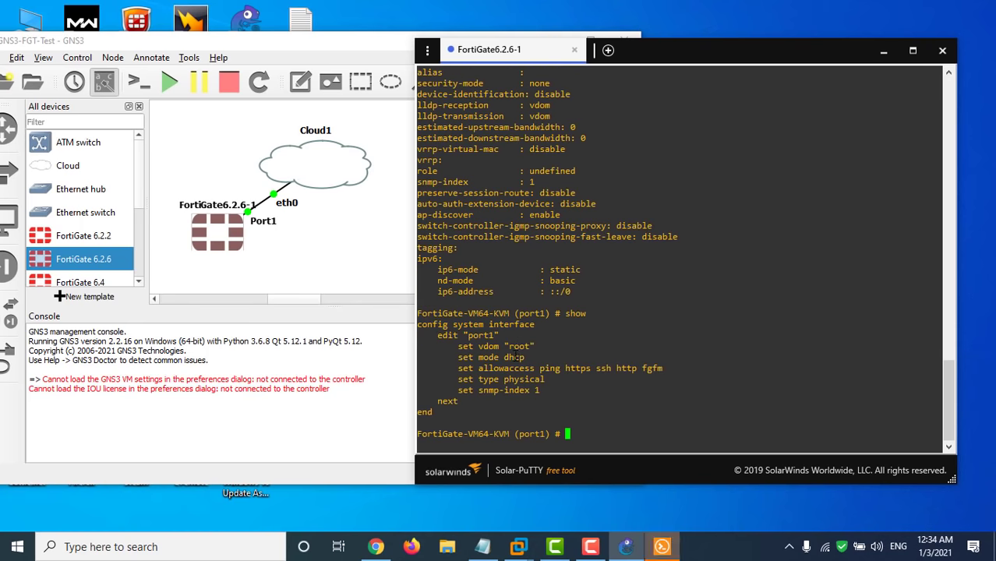
{"action": "type", "text": "end"}
{"action": "key", "text": "Return"}
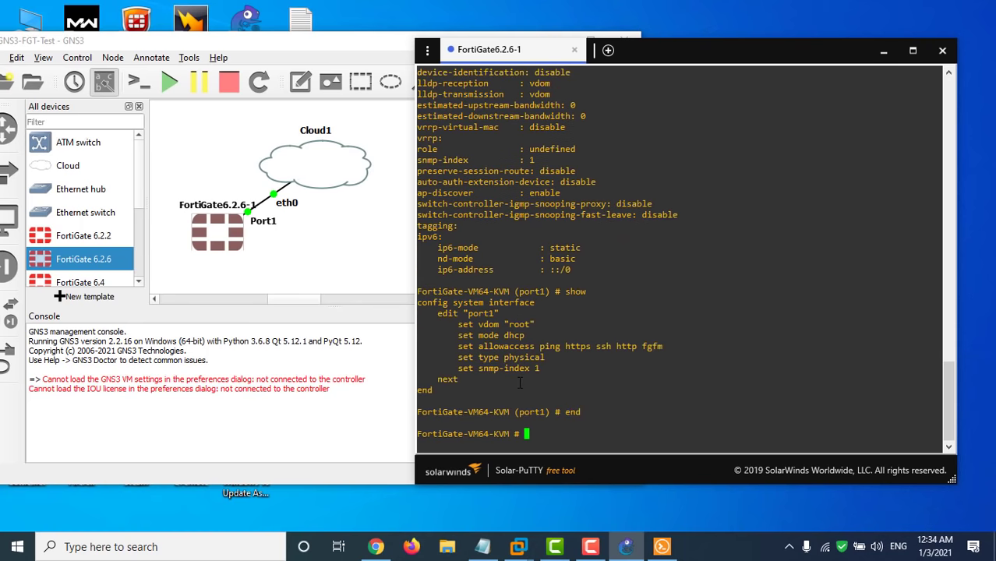
{"action": "type", "text": "diagnose ip address list"}
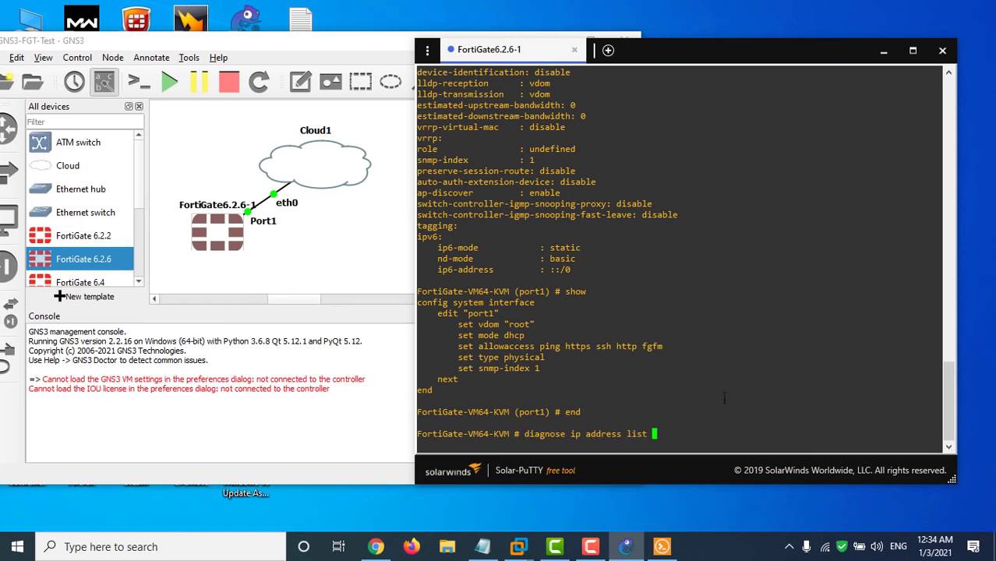
{"action": "key", "text": "Return"}
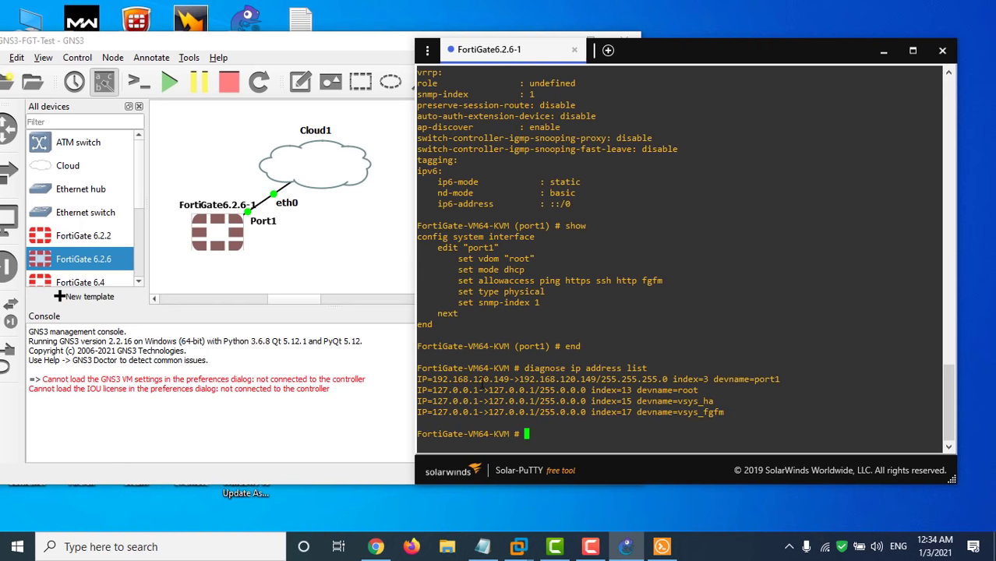
Step: Copy port1's address 192.168.120.149 and load it in a new Chrome tab
{"action": "double_click", "coordinate": [482, 379]}
{"action": "left_click", "coordinate": [376, 547]}
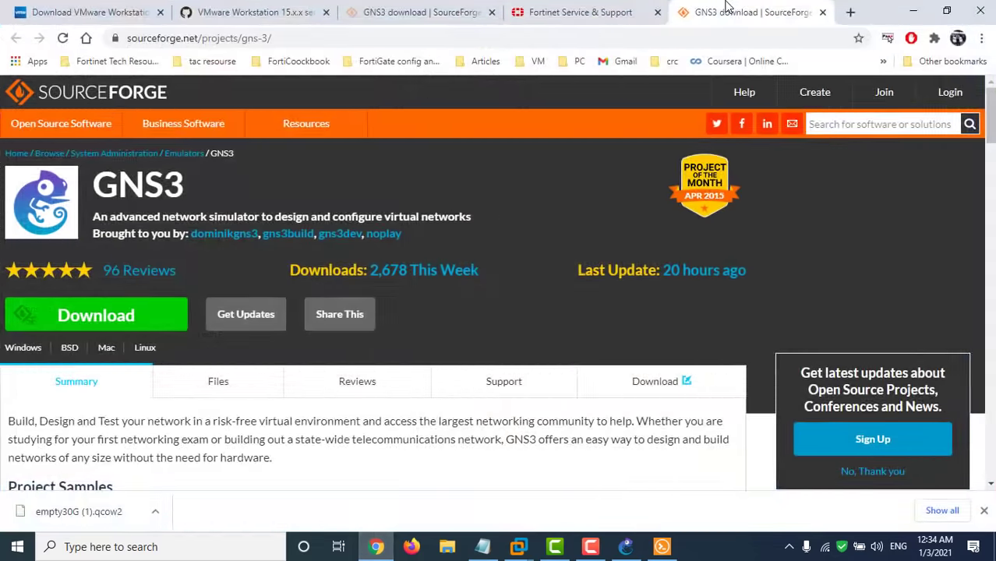
{"action": "left_click", "coordinate": [851, 11]}
{"action": "type", "text": "192.168.120.149"}
{"action": "key", "text": "Return"}
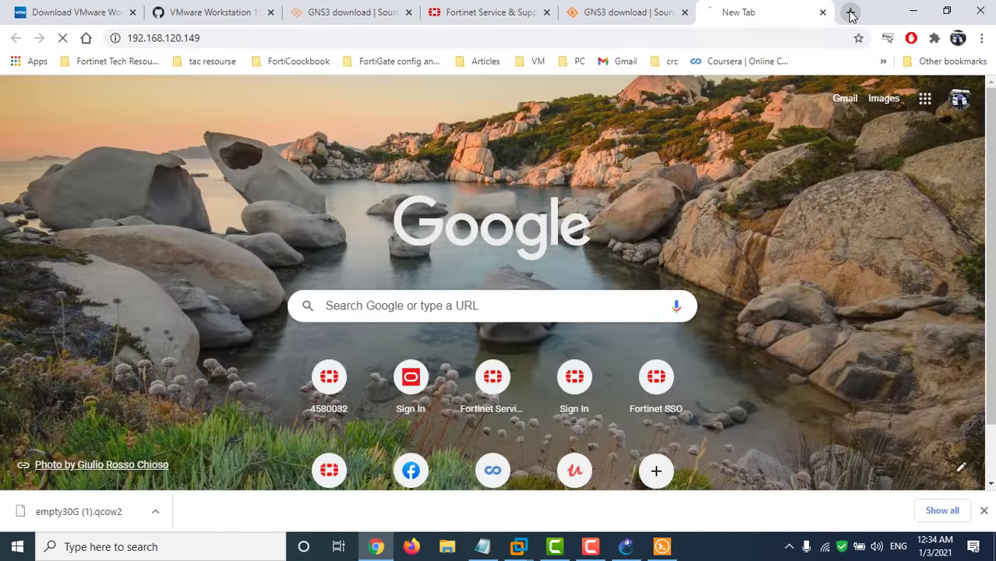
Step: Sign in as admin, dismiss Chrome's password warning, and postpone FortiGate Setup to reach the dashboard
{"action": "type", "text": "admin"}
{"action": "key", "text": "Tab"}
{"action": "type", "text": "admin"}
{"action": "key", "text": "Return"}
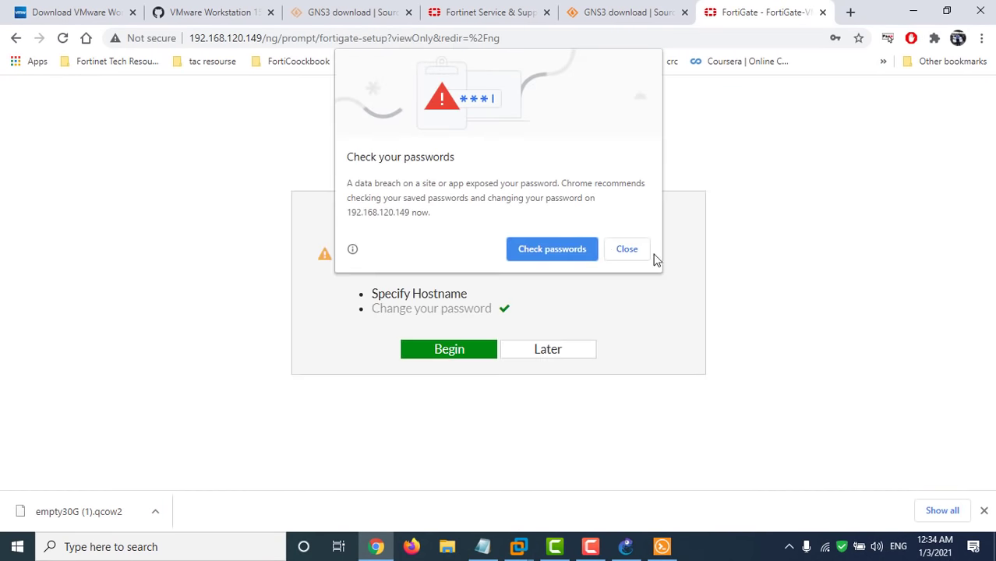
{"action": "left_click", "coordinate": [622, 249]}
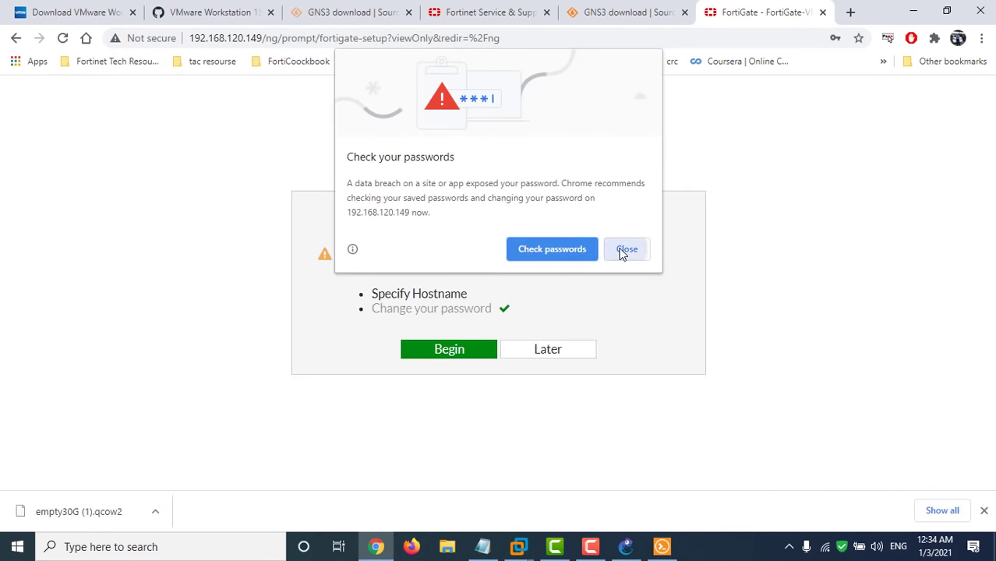
{"action": "left_click", "coordinate": [545, 350]}
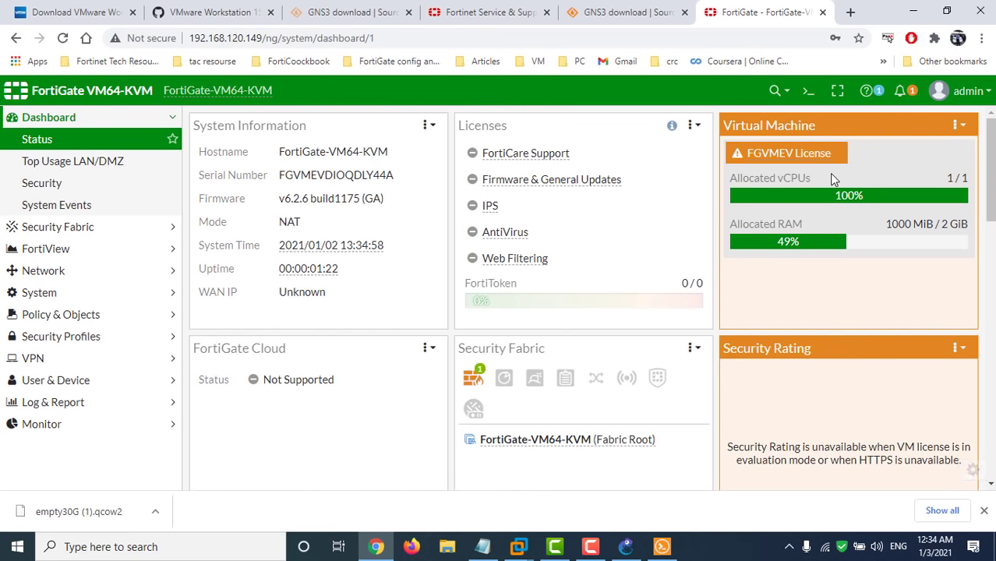
{"action": "mouse_move", "coordinate": [822, 165]}
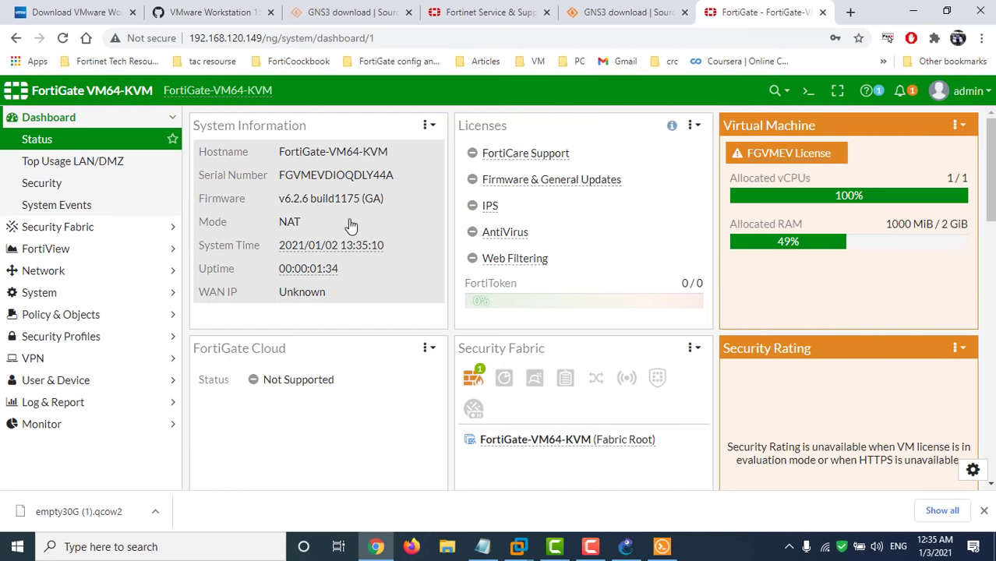
{"action": "mouse_move", "coordinate": [776, 161]}
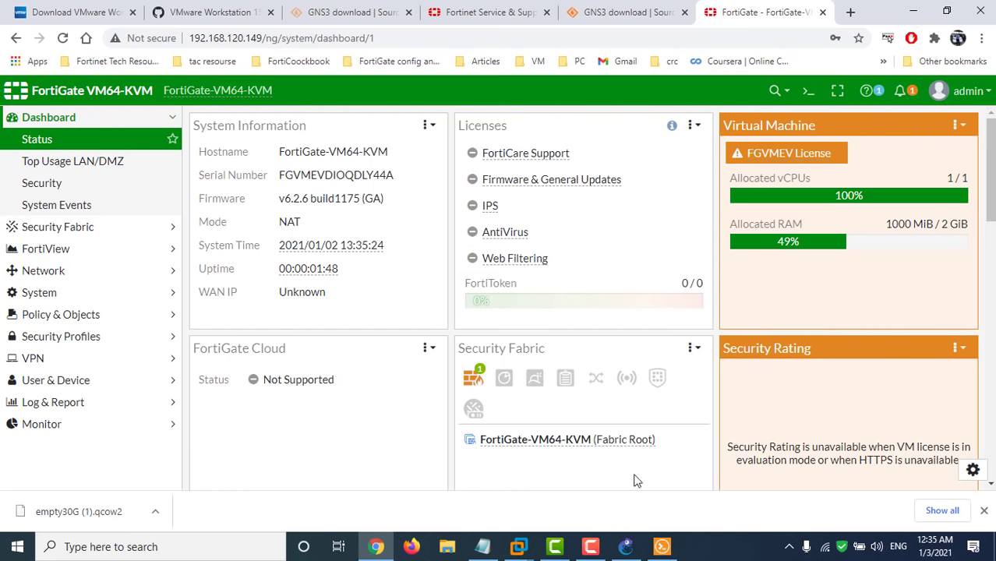
{"action": "mouse_move", "coordinate": [591, 547]}
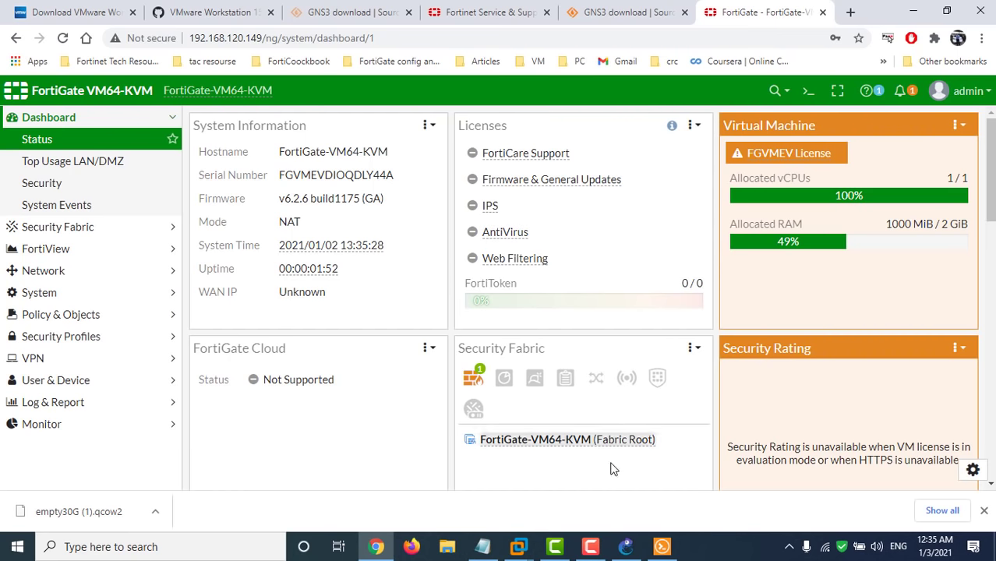
{"action": "left_click", "coordinate": [592, 549]}
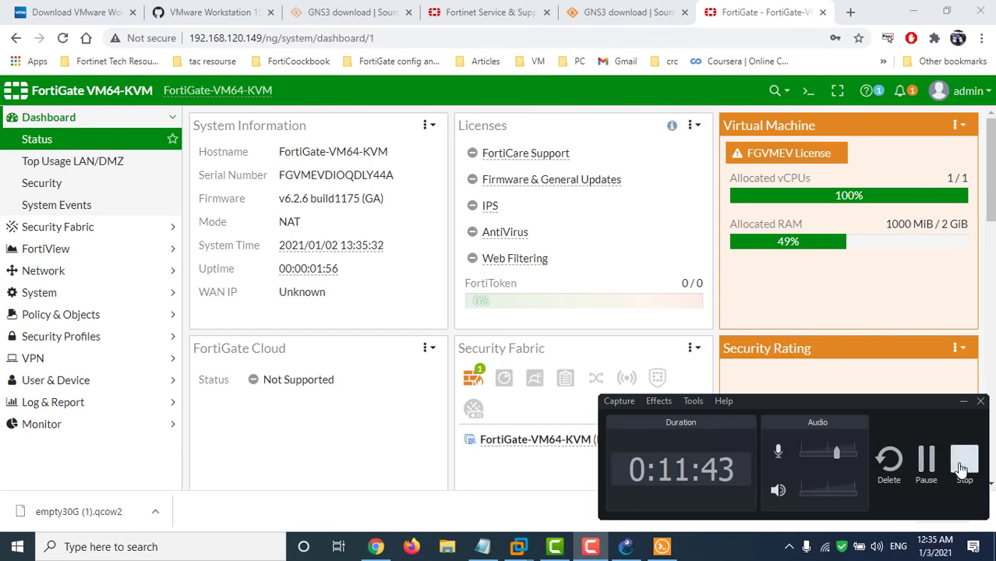